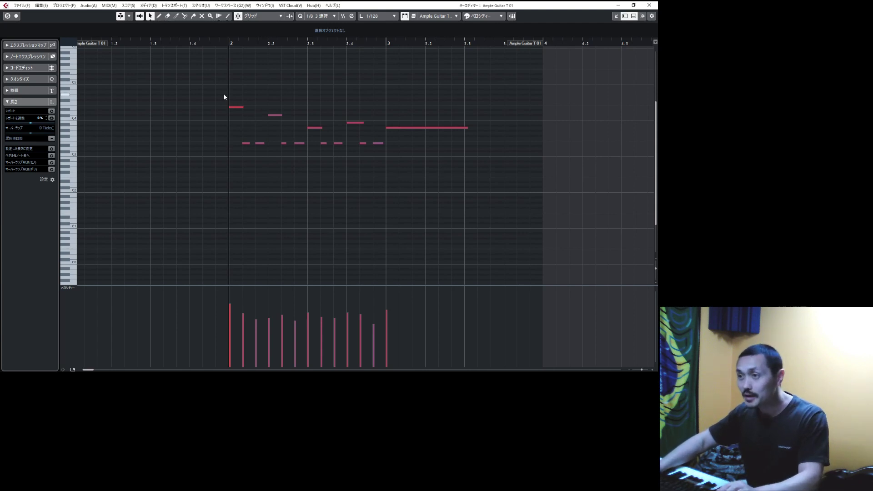
Play the guitar phrase in bars 2 and 3 and examine how its notes overlap or leave gaps
key(KP_Subtract)
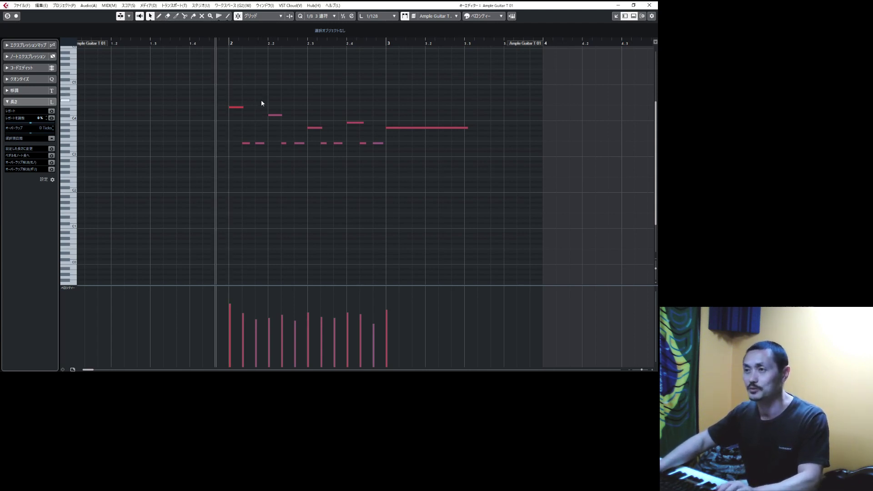
key(space)
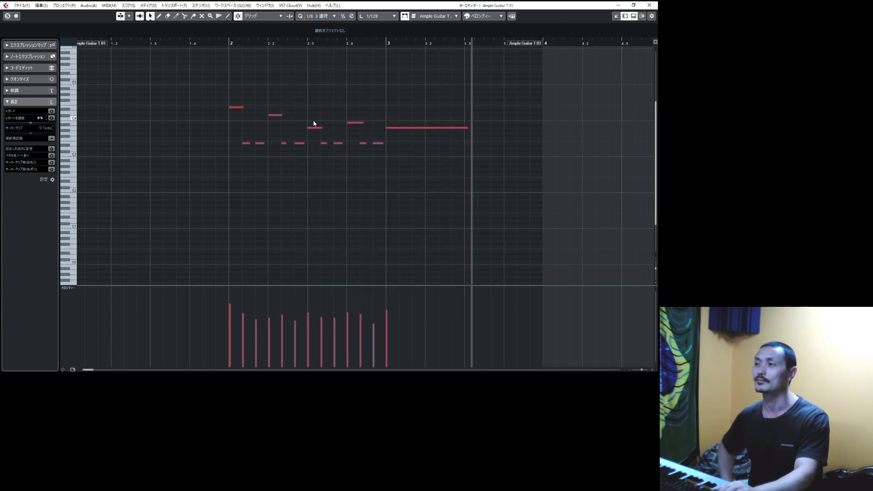
key(ctrl+KP_Subtract)
key(ctrl+KP_Subtract)
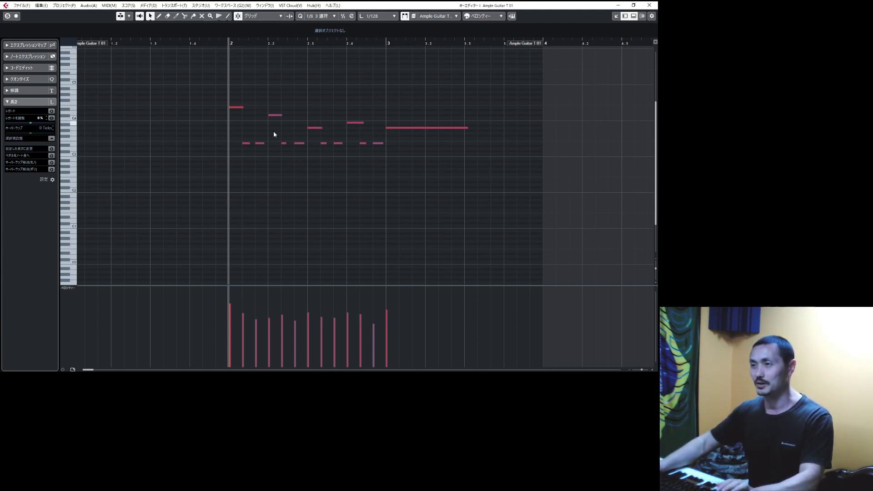
scroll(238, 147, up, 2)
scroll(233, 155, up, 5)
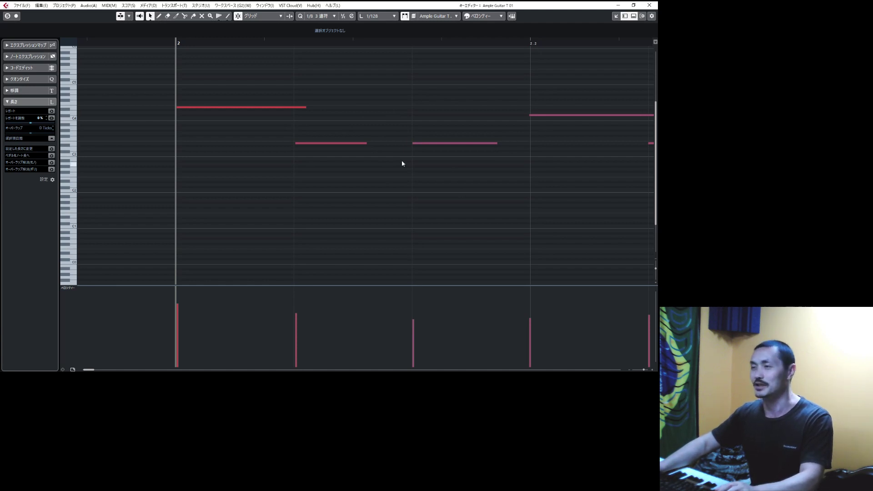
ctrl+scroll(381, 143, down, 5)
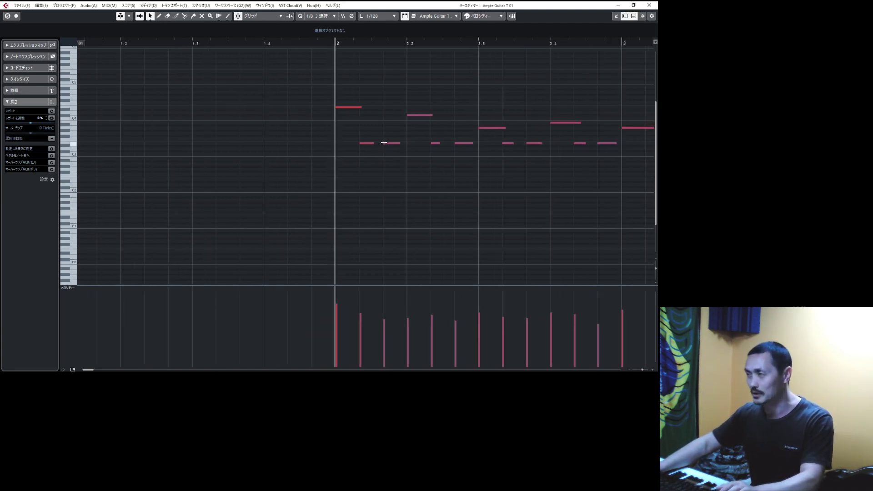
ctrl+scroll(369, 139, down, 3)
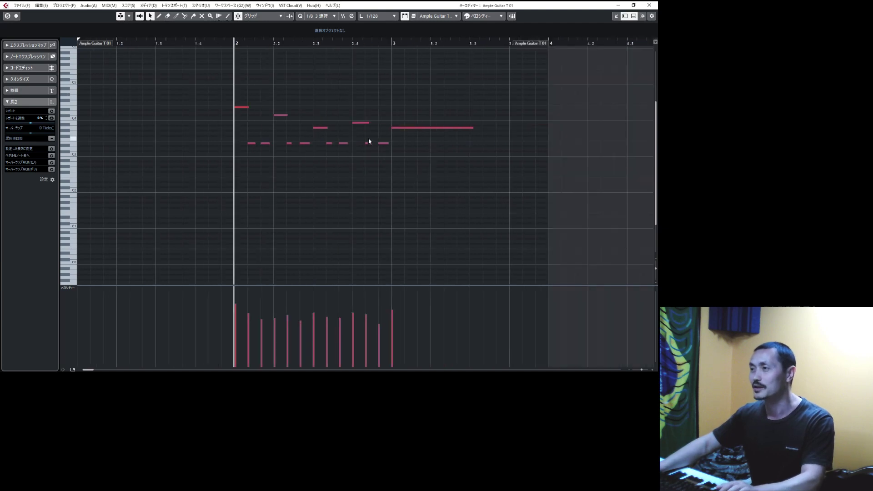
Try the Length Gt. Pick macro on all the notes in bar 2, undo it and deselect the notes
drag(202, 89, 382, 176)
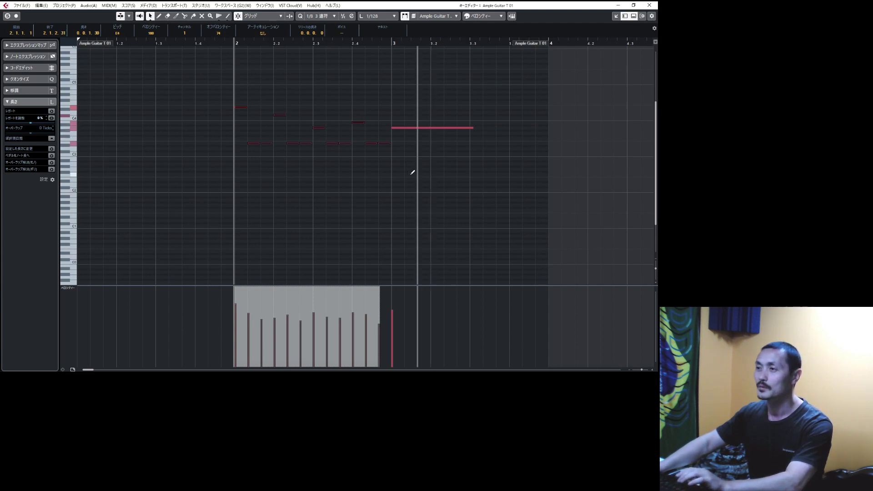
key(alt+q)
scroll(251, 141, up, 5)
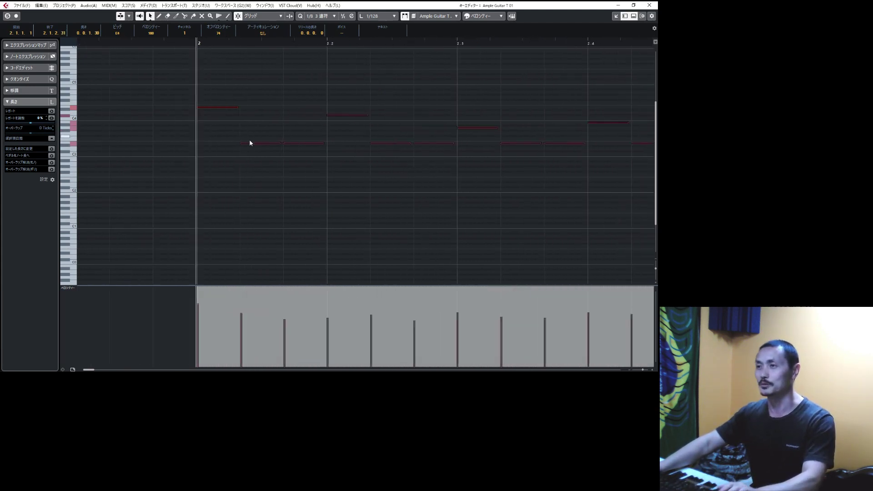
key(ctrl+z)
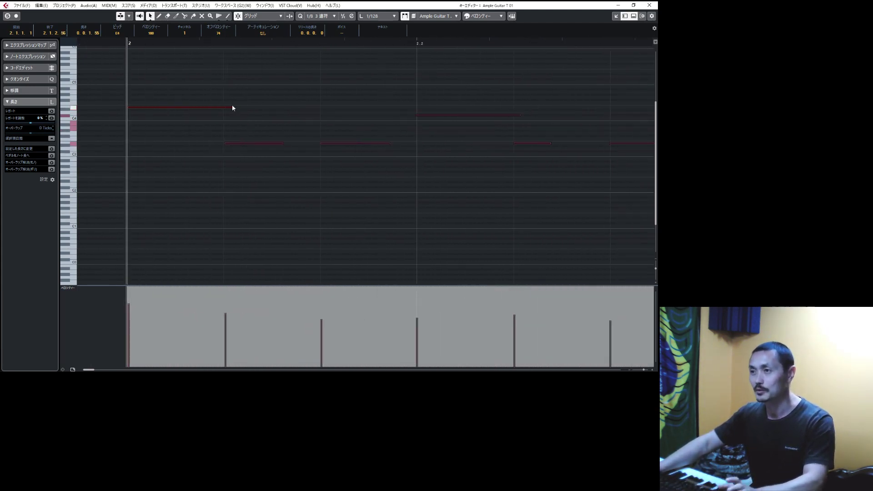
click(236, 73)
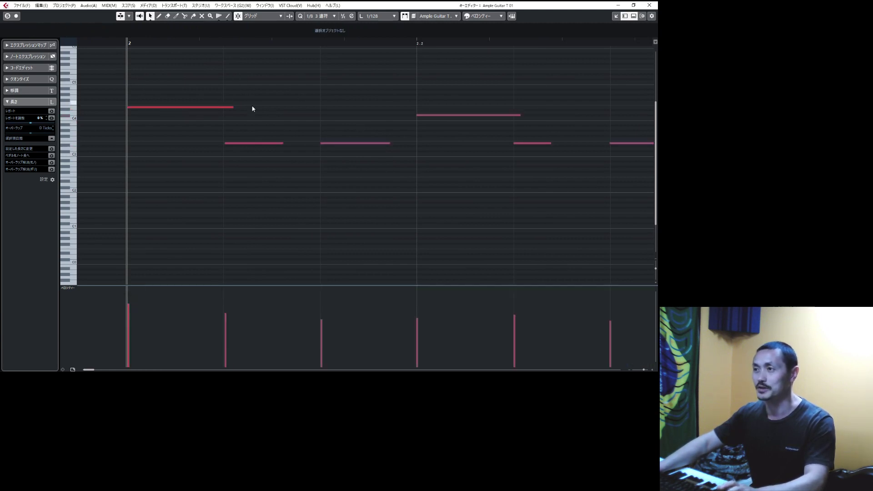
Compare the Length Gt. Pick and Length Gt. Finger macros on the bar 2 notes, keeping the Length Gt. Pick result
scroll(392, 141, down, 6)
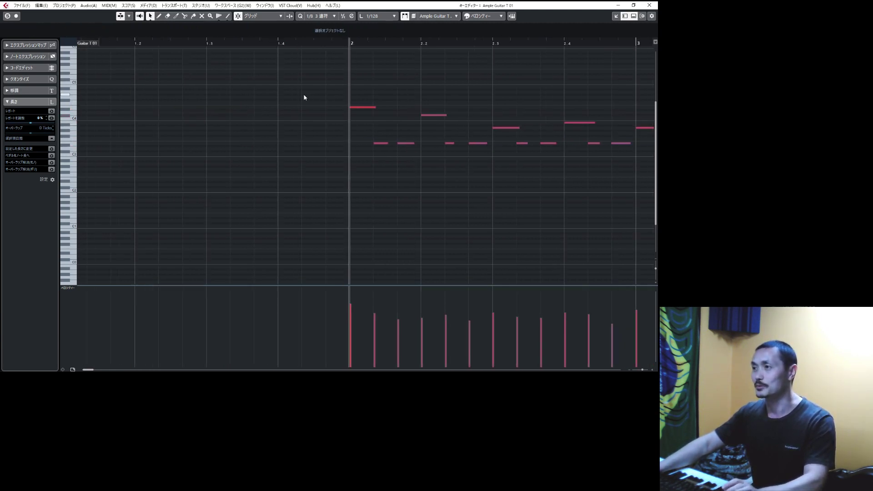
drag(303, 94, 624, 185)
scroll(384, 150, up, 6)
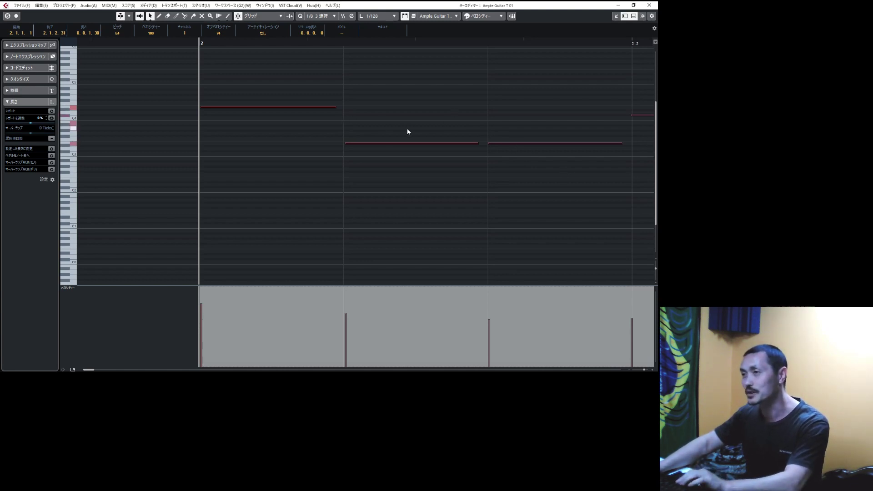
drag(477, 143, 469, 146)
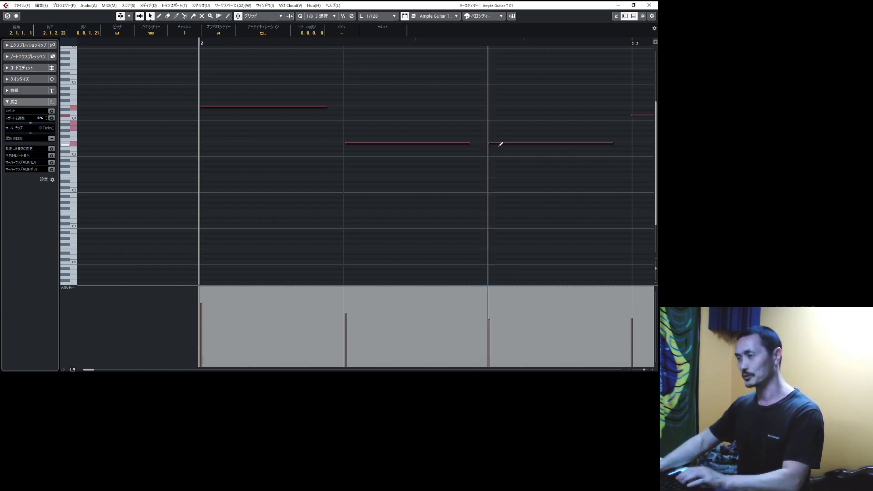
scroll(387, 121, down, 1)
scroll(388, 121, down, 4)
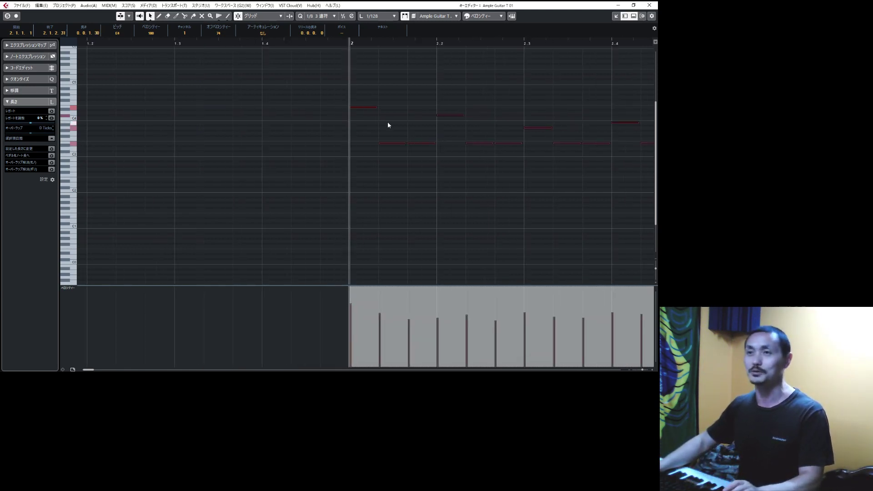
Open the keyboard shortcut settings with macros shown and expand the Length Gt. Finger and Length Gt. Pick macros
click(45, 6)
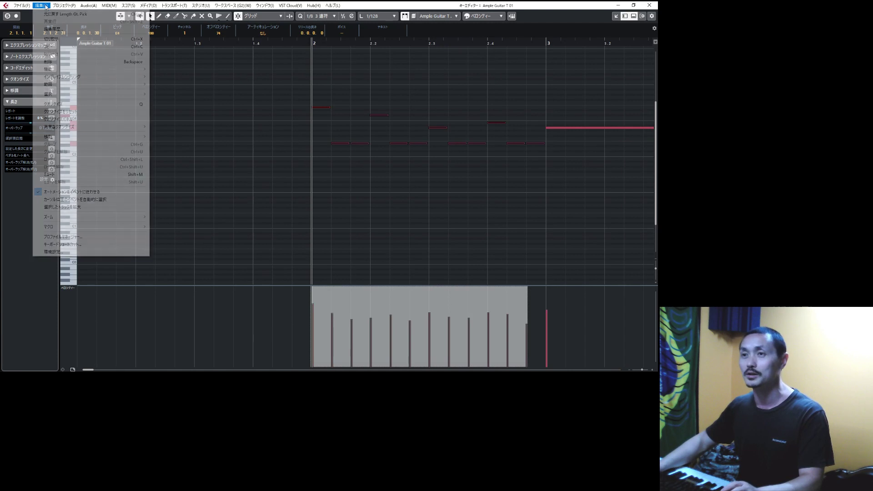
click(68, 246)
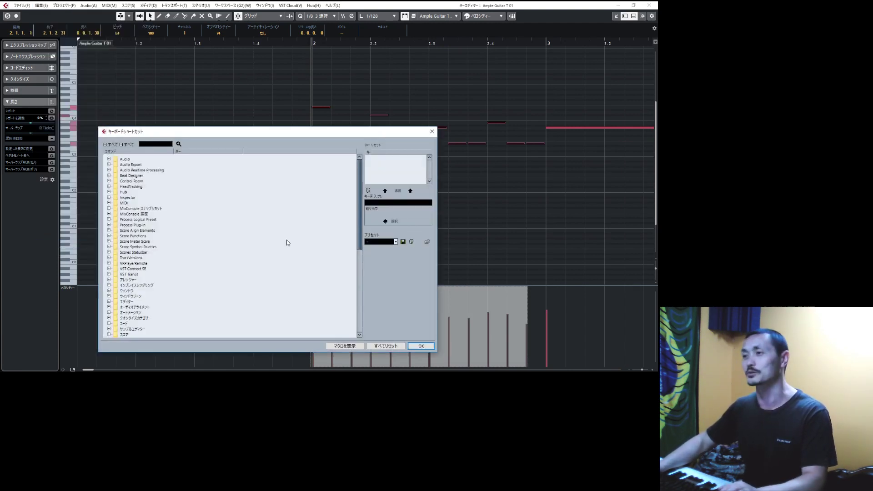
click(345, 345)
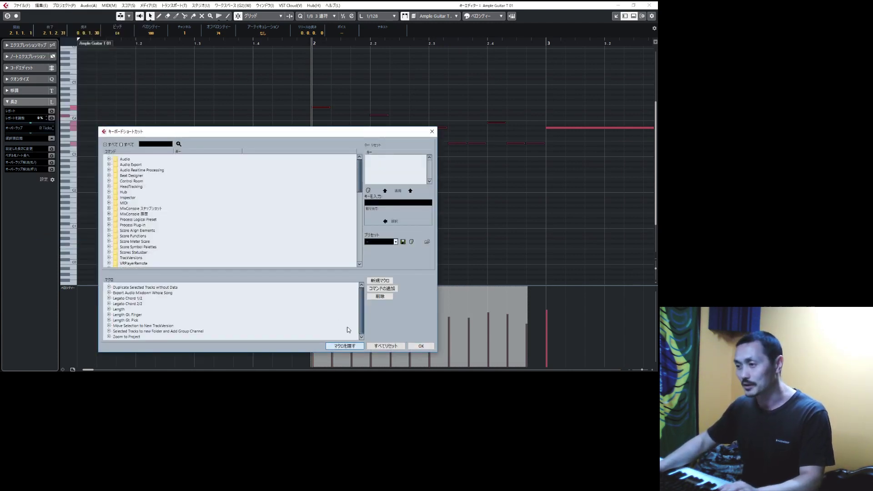
click(114, 314)
click(109, 320)
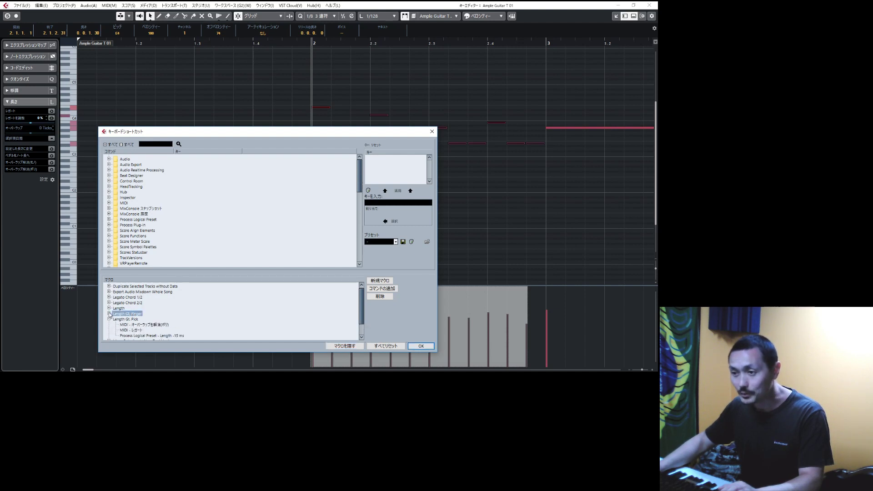
click(109, 314)
scroll(155, 313, down, 1)
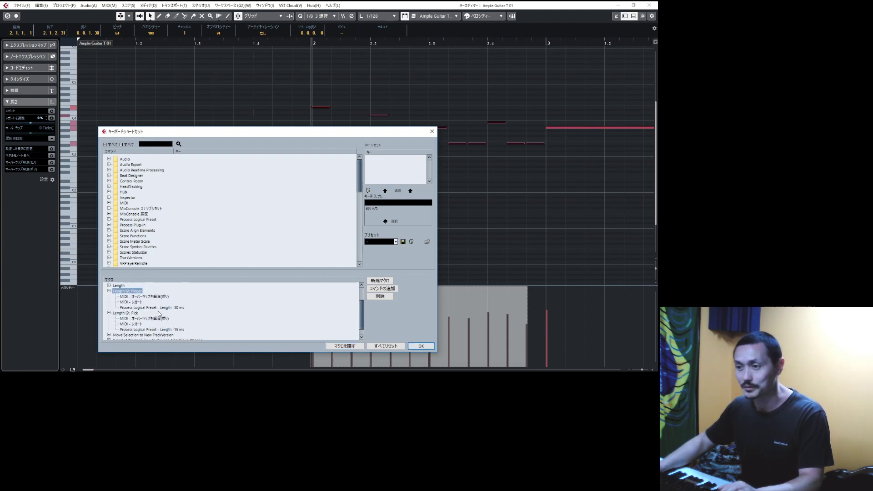
Examine the overlap, legato and length preset commands inside the Length Gt. Finger and Length Gt. Pick macros
click(132, 315)
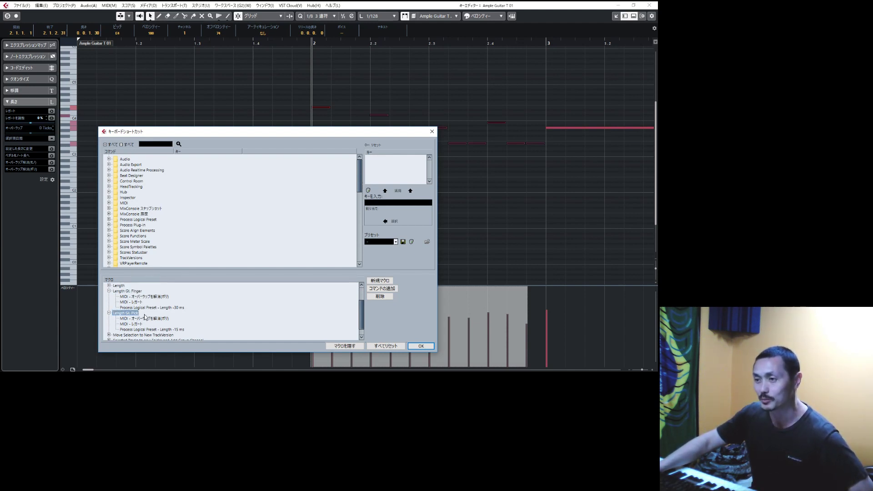
click(135, 292)
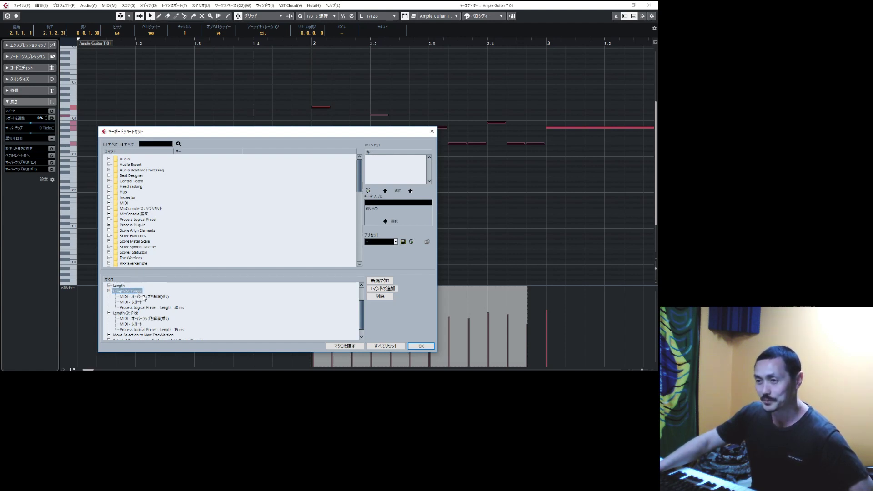
click(145, 297)
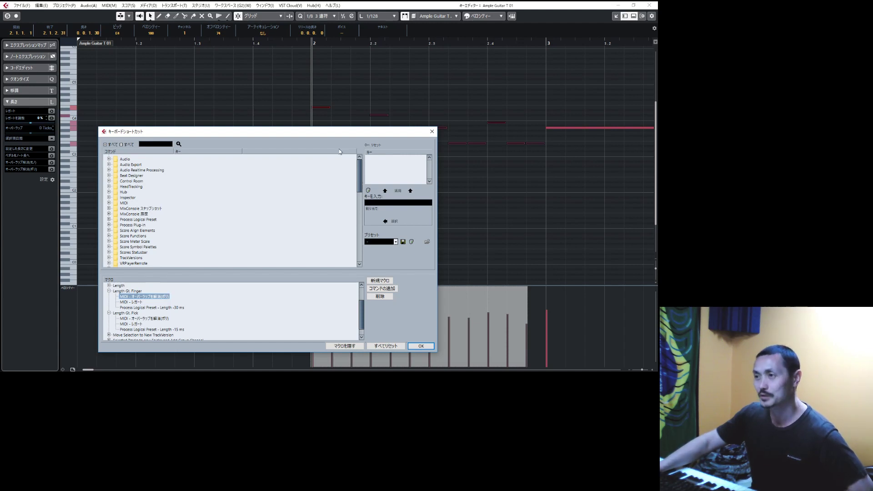
click(139, 303)
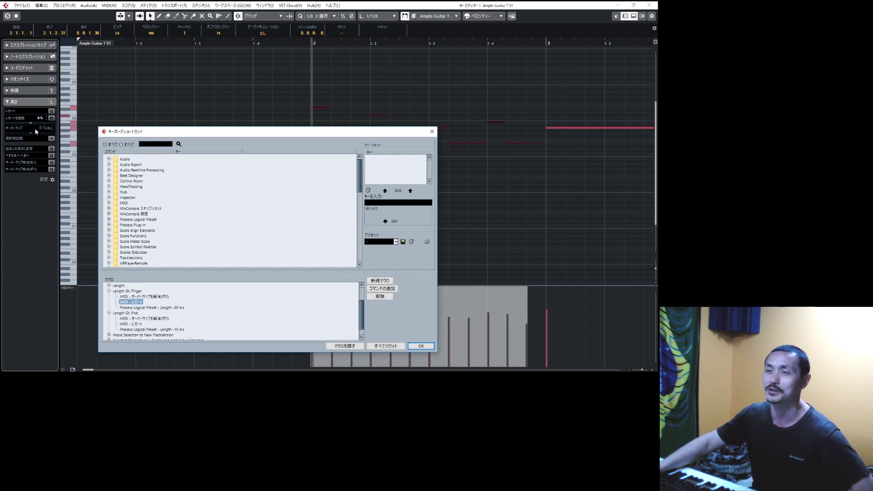
click(129, 308)
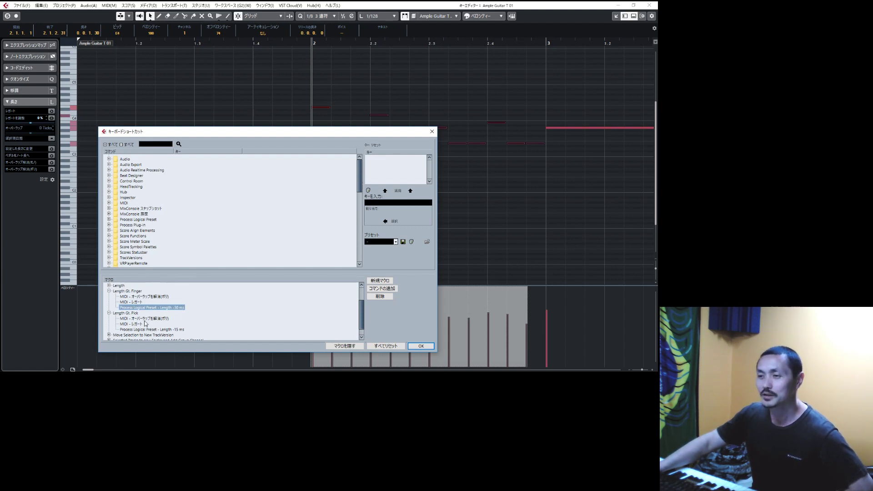
click(176, 330)
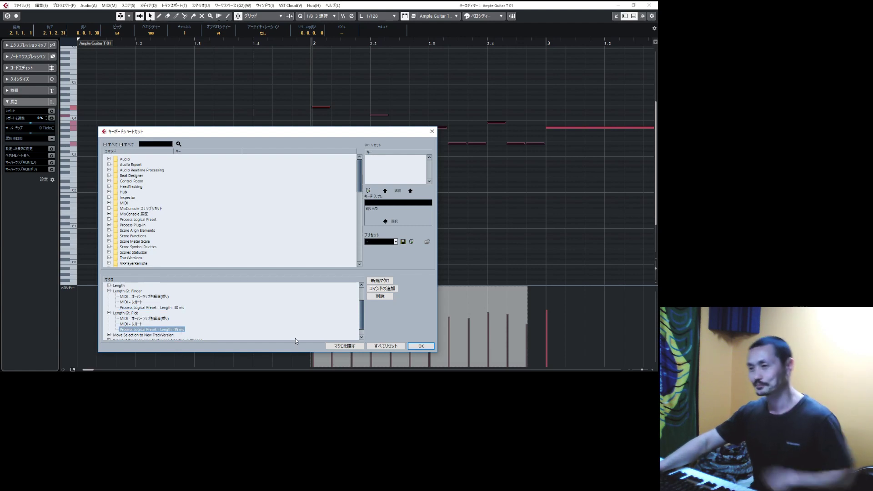
Expand the macro category in the command list and check the shortcut assigned to Length Gt. Pick
scroll(188, 222, down, 5)
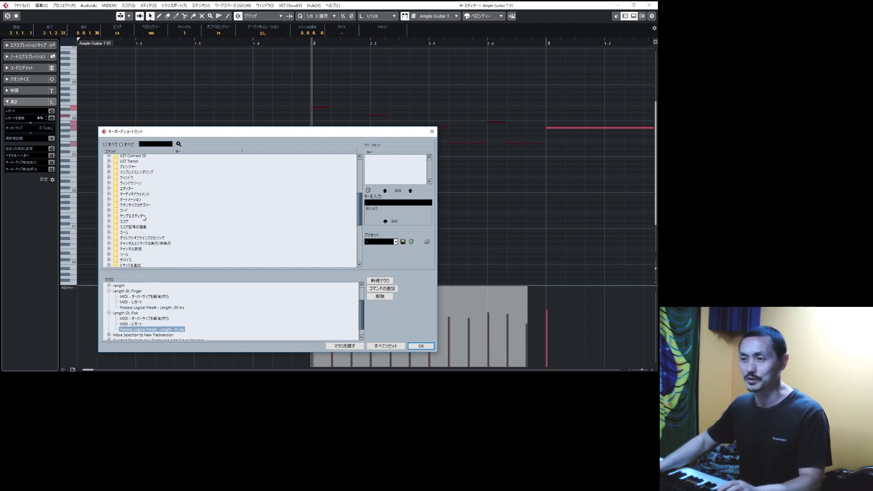
scroll(146, 220, down, 8)
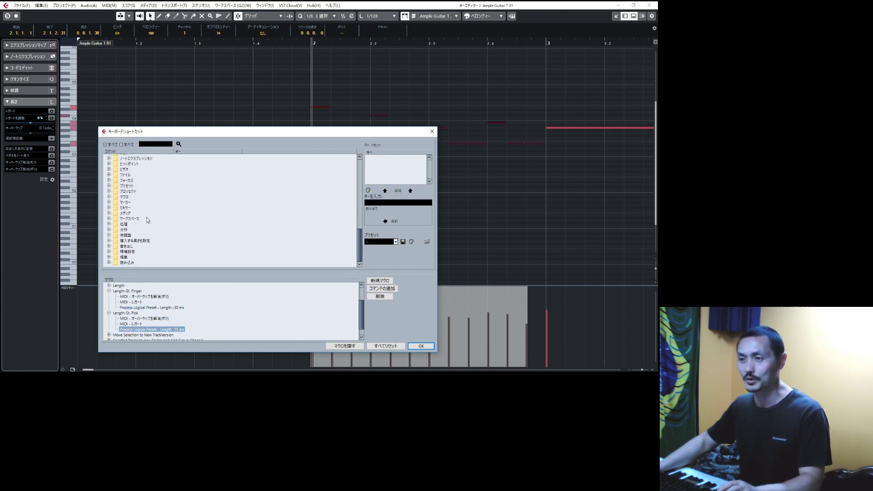
click(109, 197)
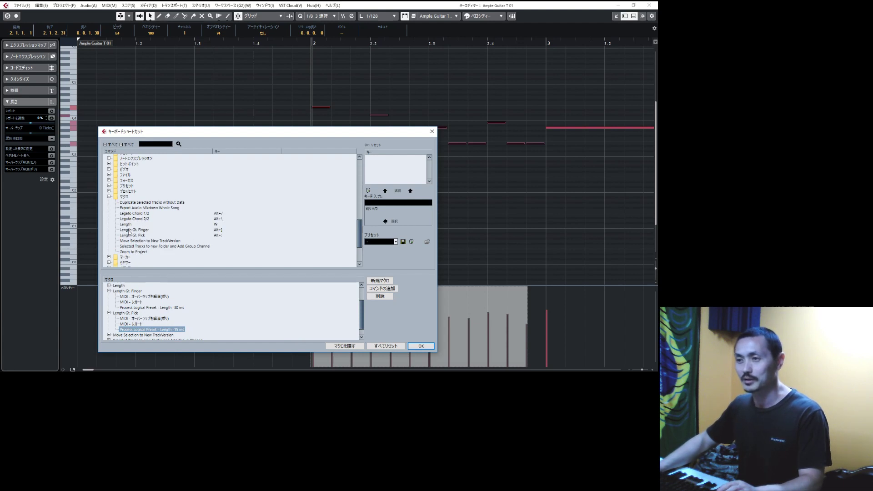
click(138, 236)
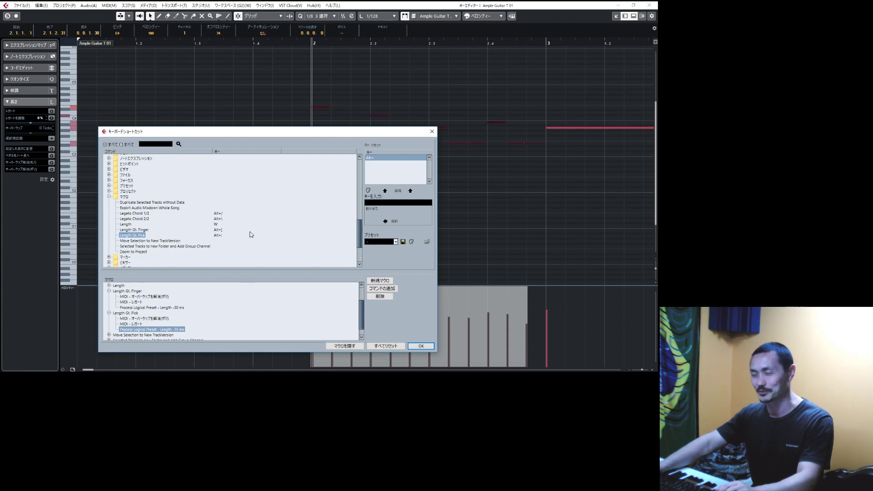
View the available keyboard shortcut presets without loading one and close the shortcut settings
click(396, 243)
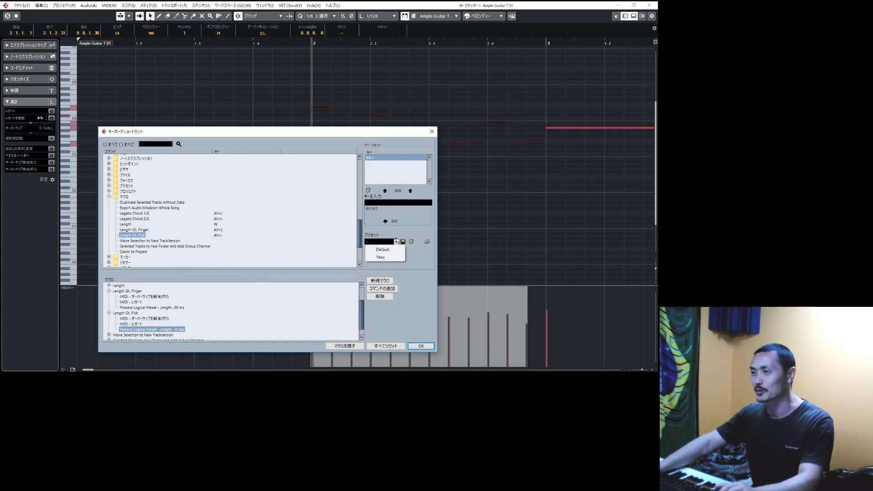
click(361, 232)
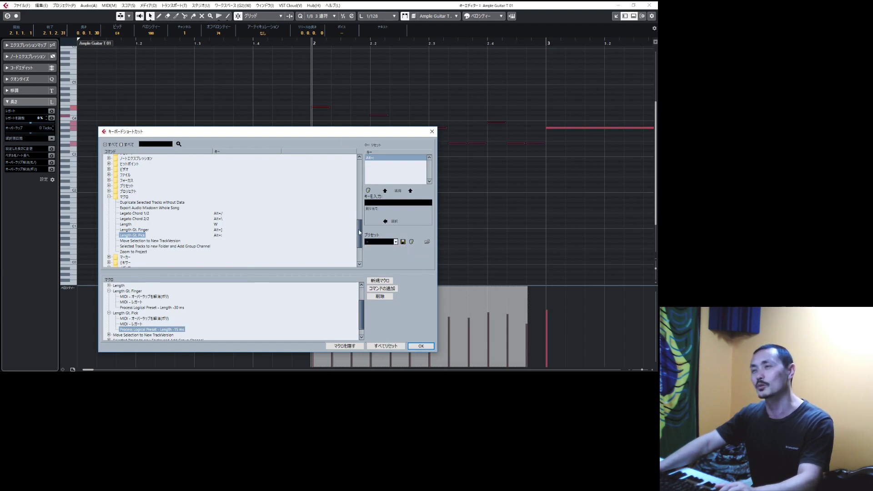
click(396, 243)
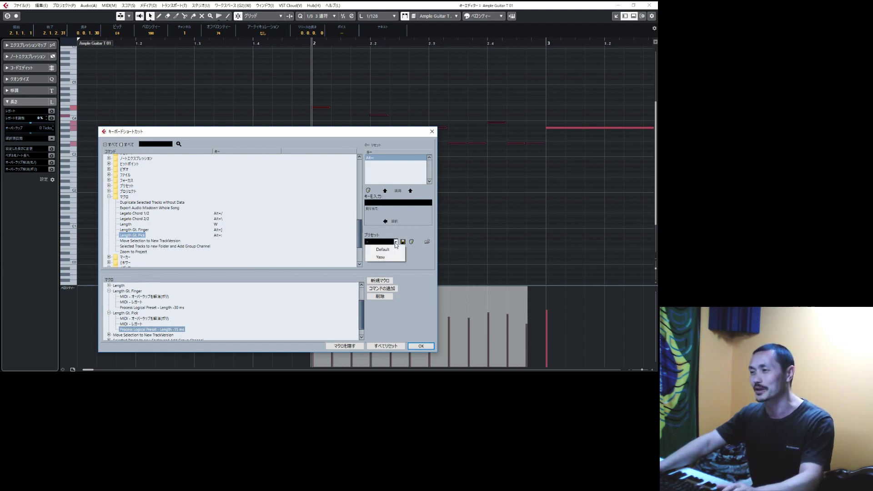
click(419, 273)
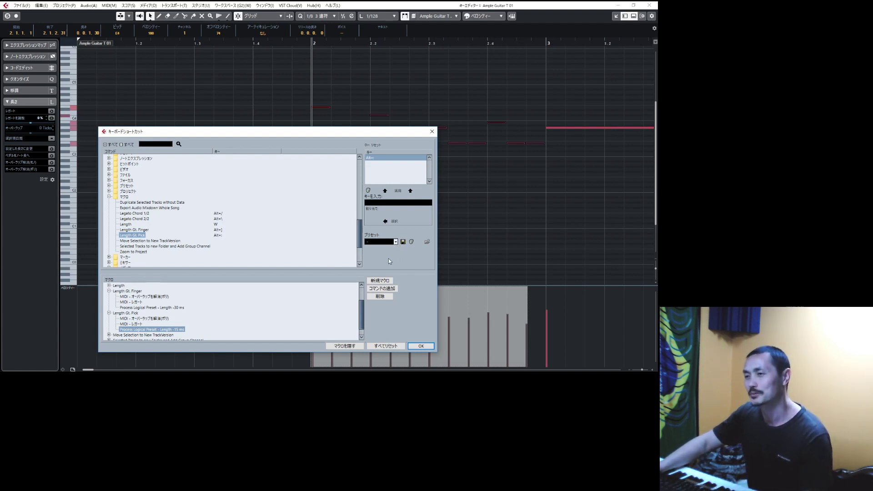
click(432, 132)
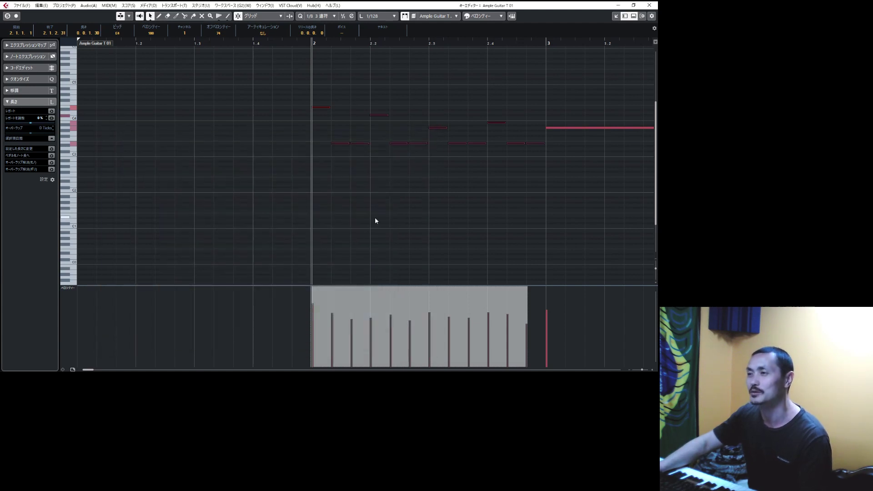
Open the Logical Editor and load the Length -15 ms preset
click(109, 6)
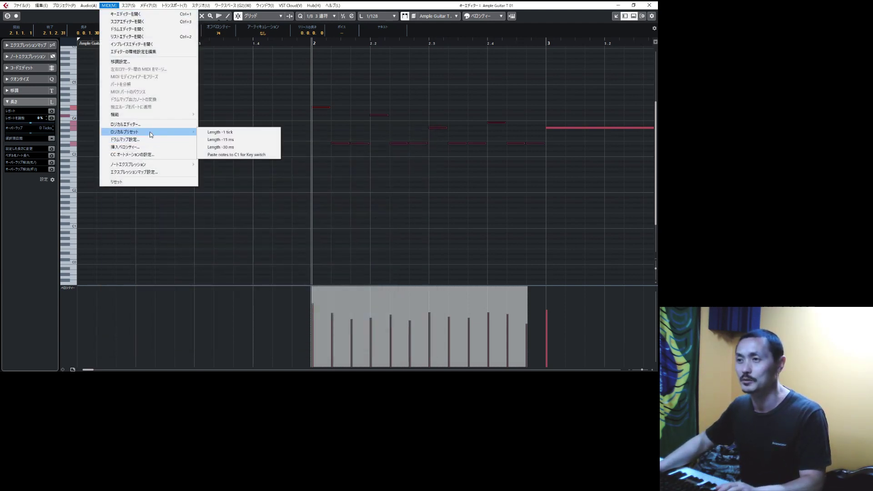
click(131, 124)
click(47, 92)
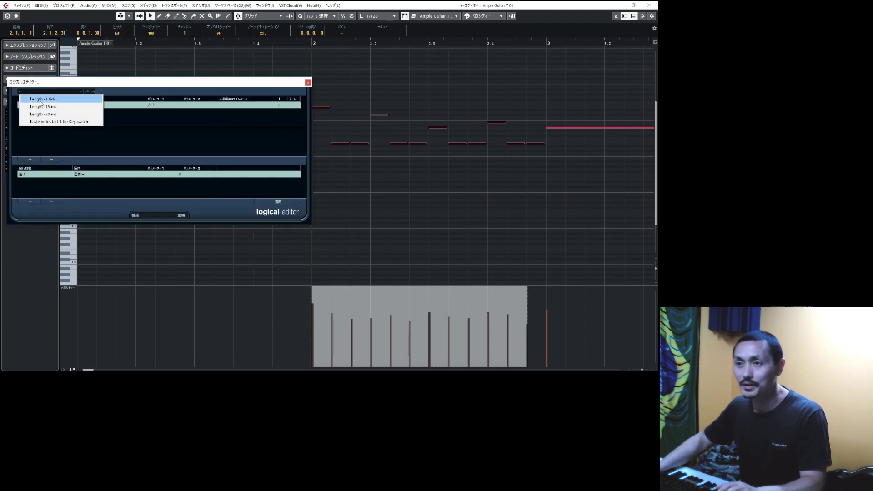
click(55, 111)
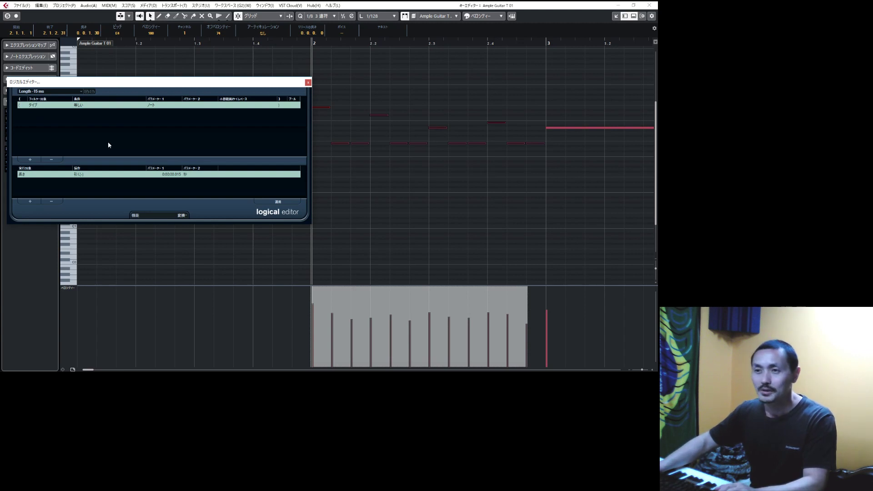
Examine the target, operation and time unit choices of the Length -15 ms preset's action line
click(23, 174)
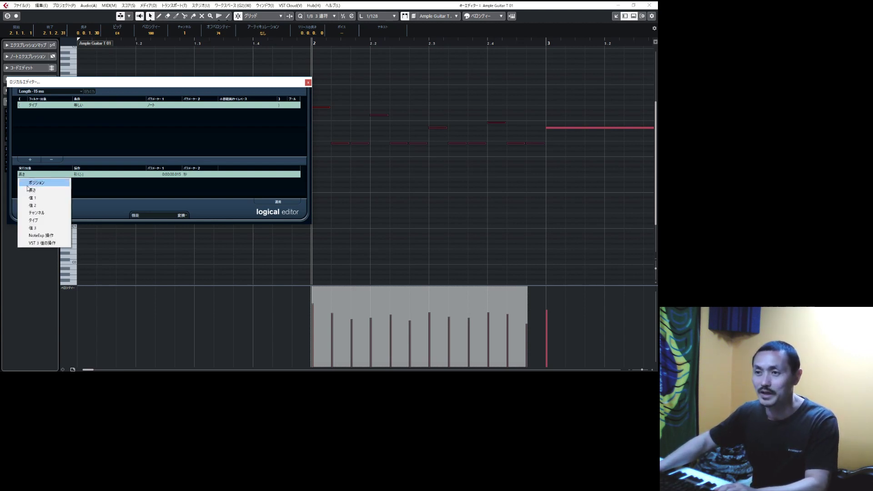
click(36, 194)
click(92, 175)
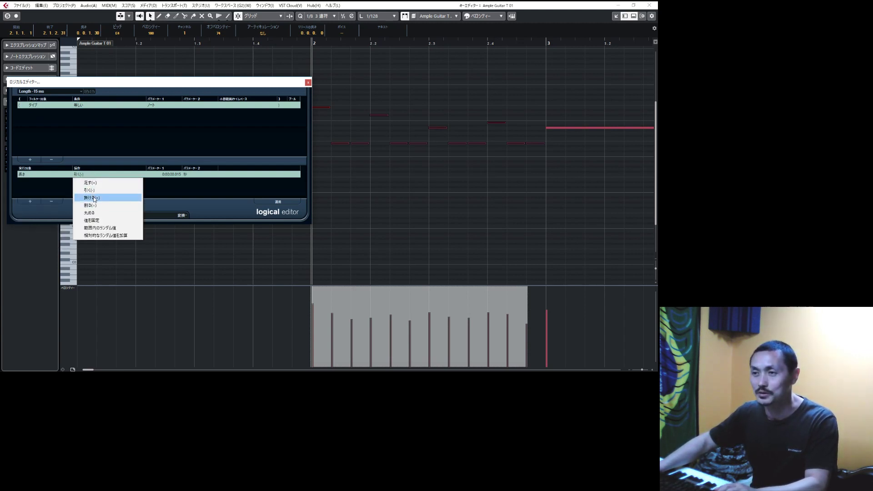
click(207, 193)
click(180, 174)
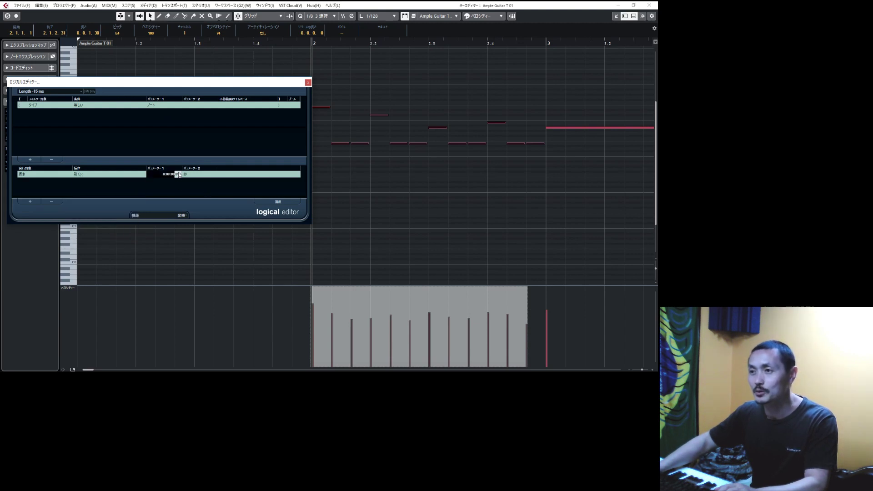
click(181, 175)
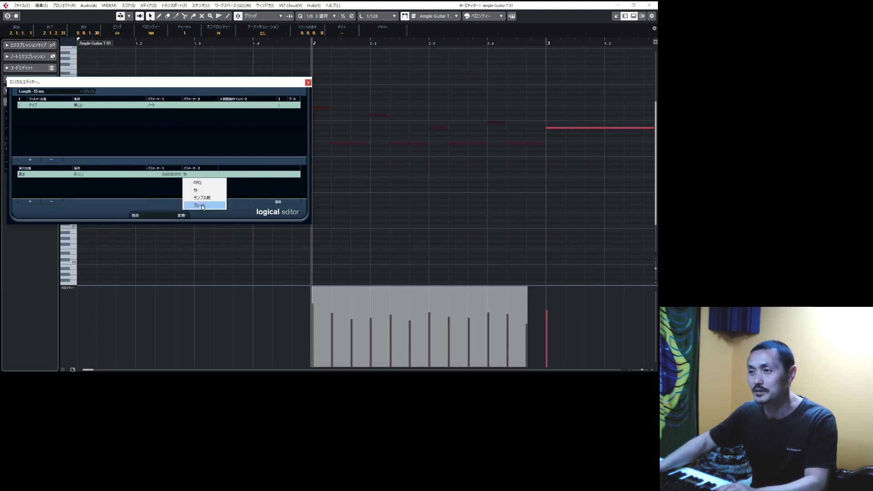
click(161, 188)
Set the amount subtracted from the note length to 15 milliseconds in the preset's action line
click(178, 175)
click(177, 191)
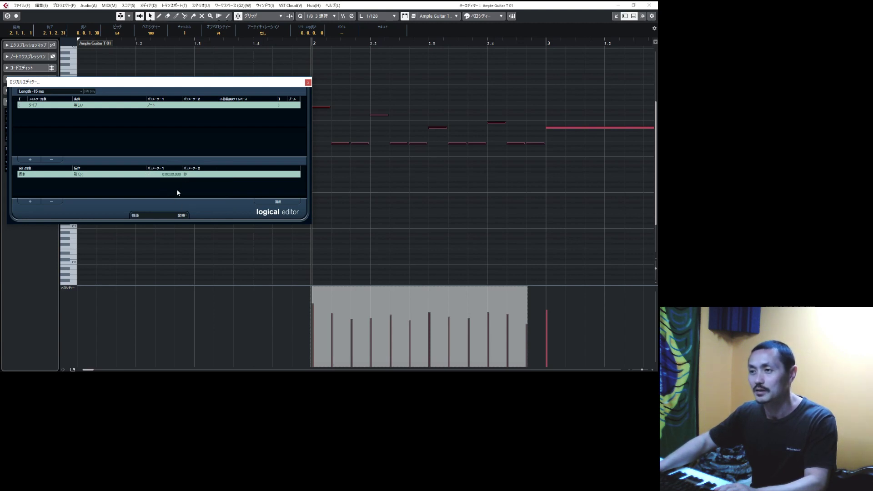
double_click(179, 175)
text(15)
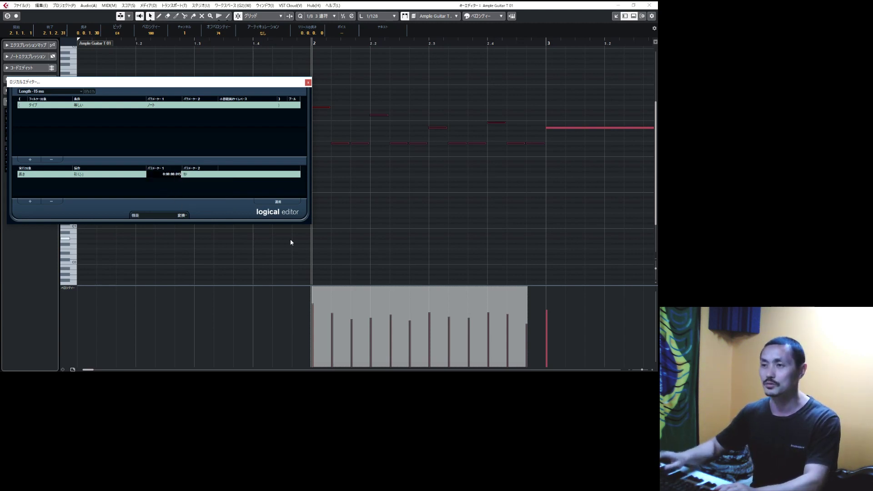
key(Return)
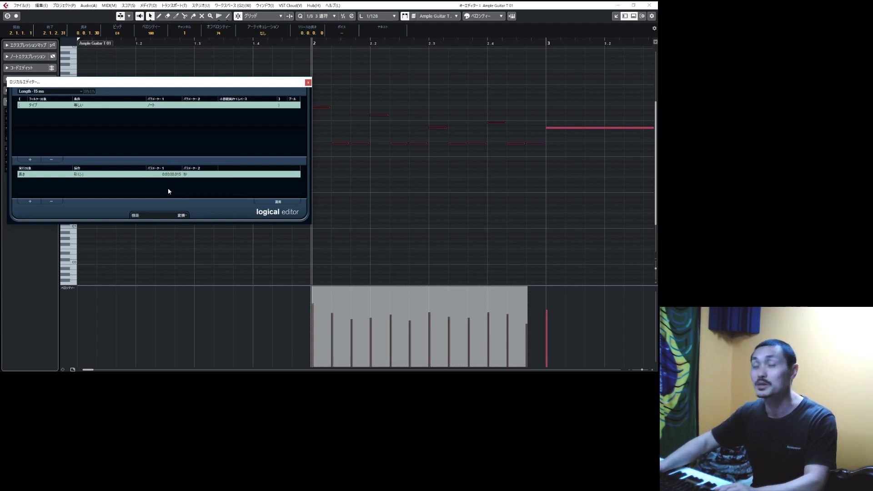
Check the available function types, apply the 15 ms shortening to the selected notes, and close the Logical Editor
click(182, 216)
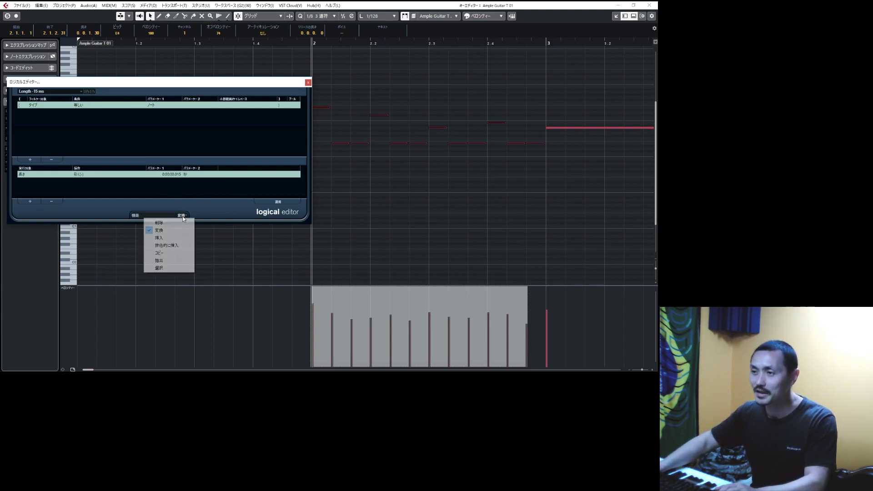
click(205, 217)
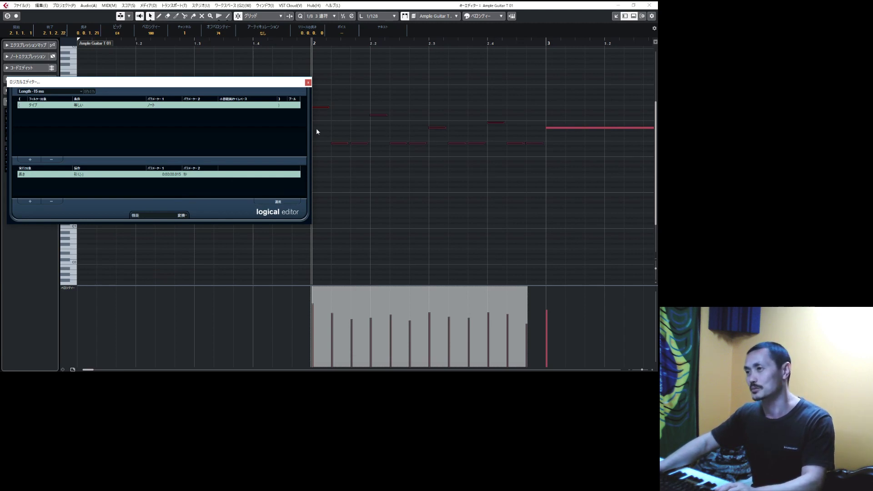
click(308, 83)
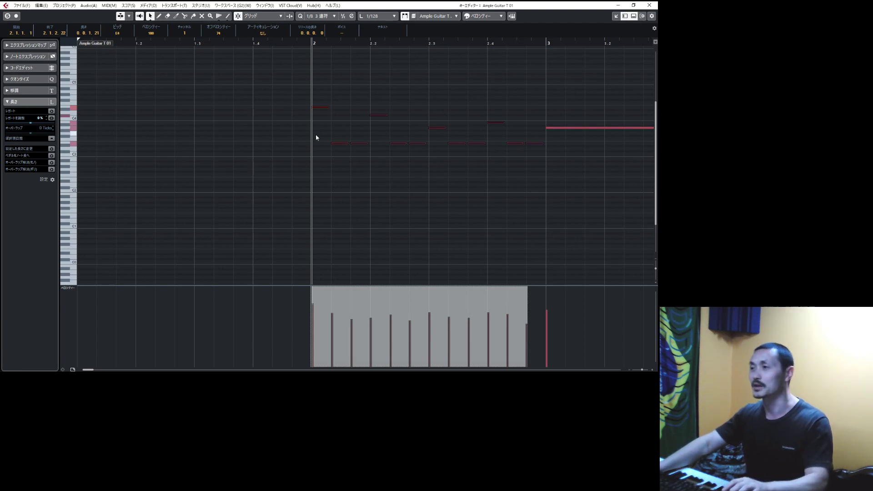
Restore the original uneven note lengths and show the List Editor beside the Key Editor
key(alt+shift+Right)
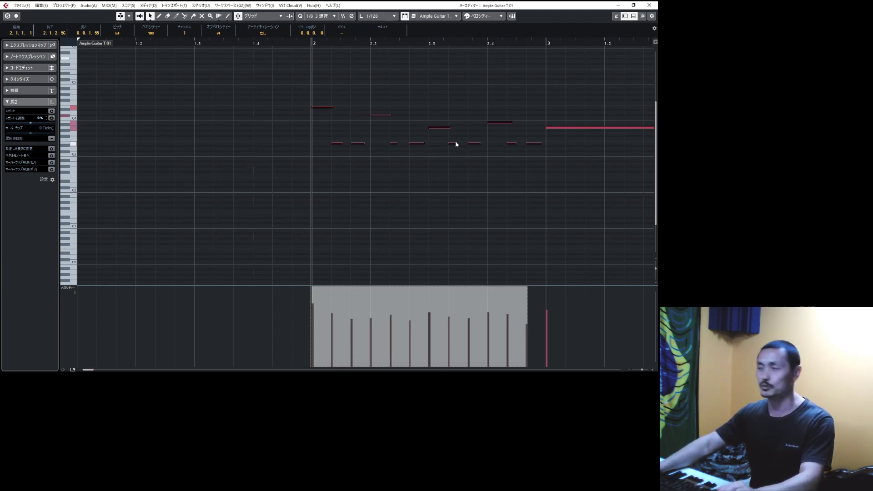
drag(233, 79, 588, 232)
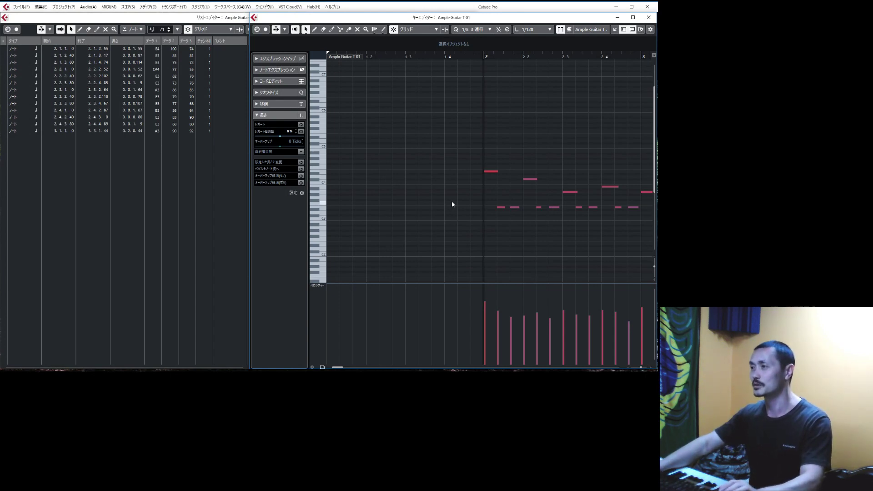
Select all the notes in bar 2 and run the guitar note-length macro on them
scroll(456, 204, right, 3)
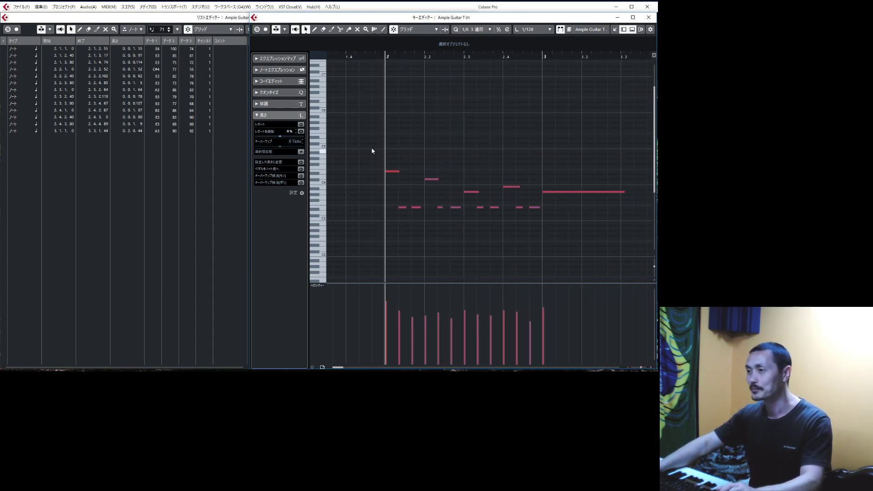
drag(372, 147, 521, 228)
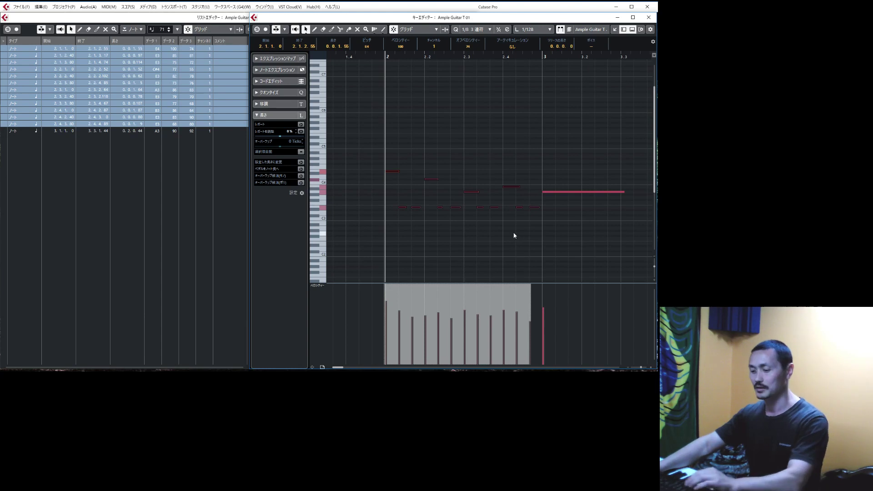
key(alt+l)
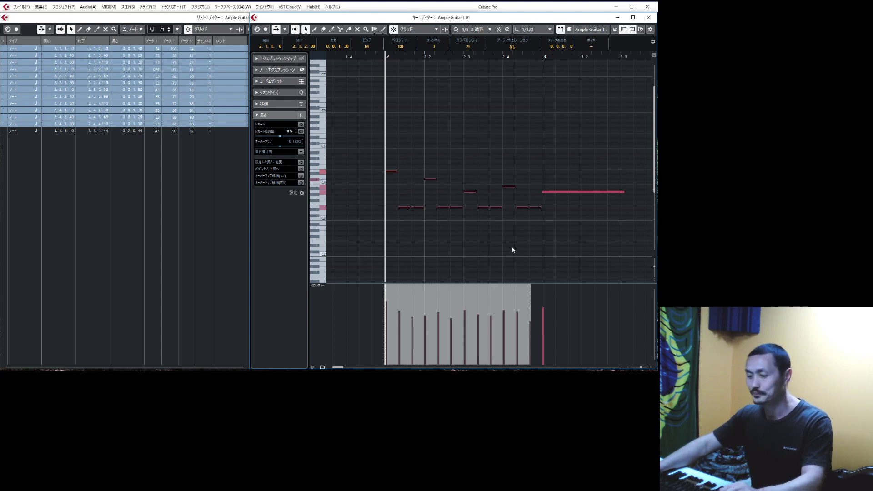
Try shortening the selected bar 2 notes further, undo that change, and deselect the notes
key(alt+shift+Left)
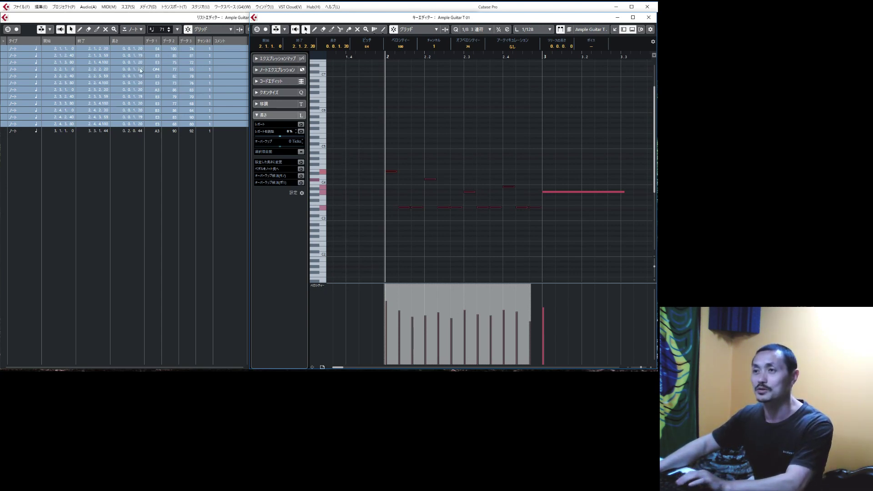
key(alt+shift+Right)
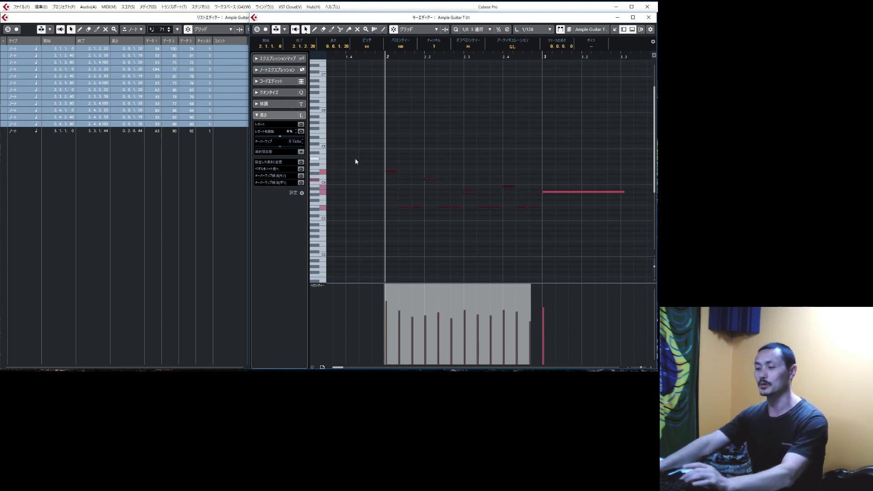
click(383, 111)
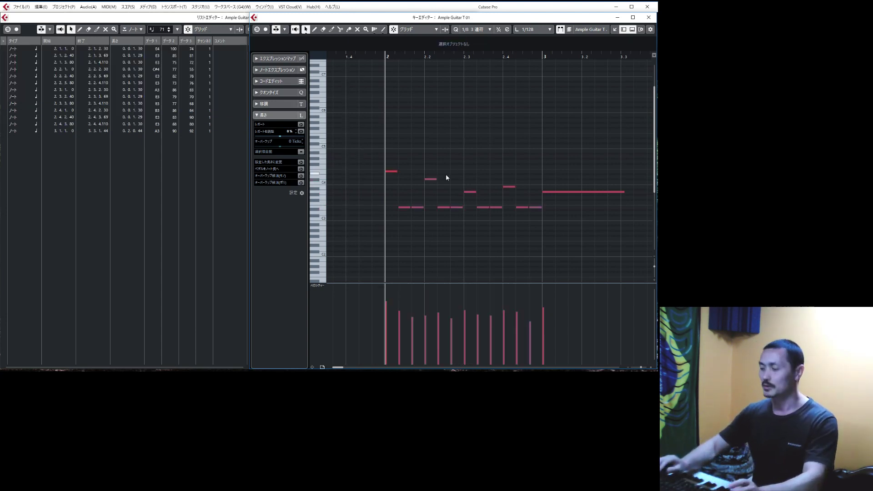
Return to the project window and view the Ample Guitar T instrument of the guitar track
key(alt+KP_2)
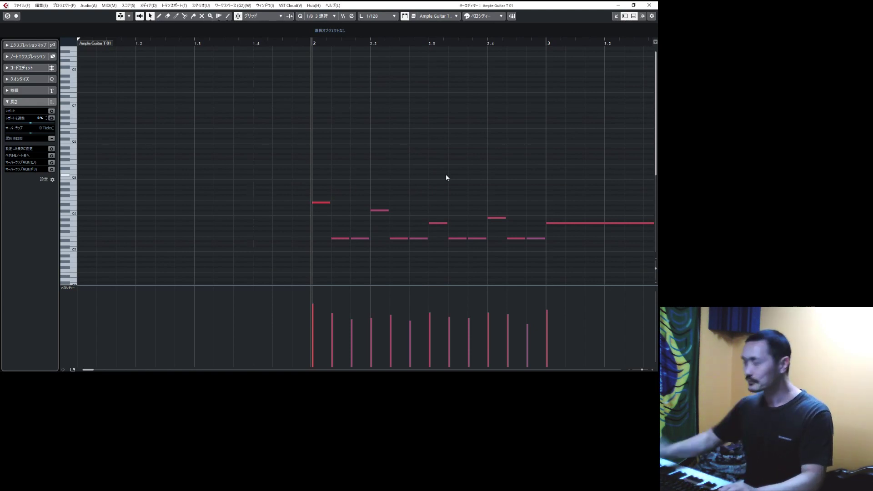
scroll(394, 166, down, 5)
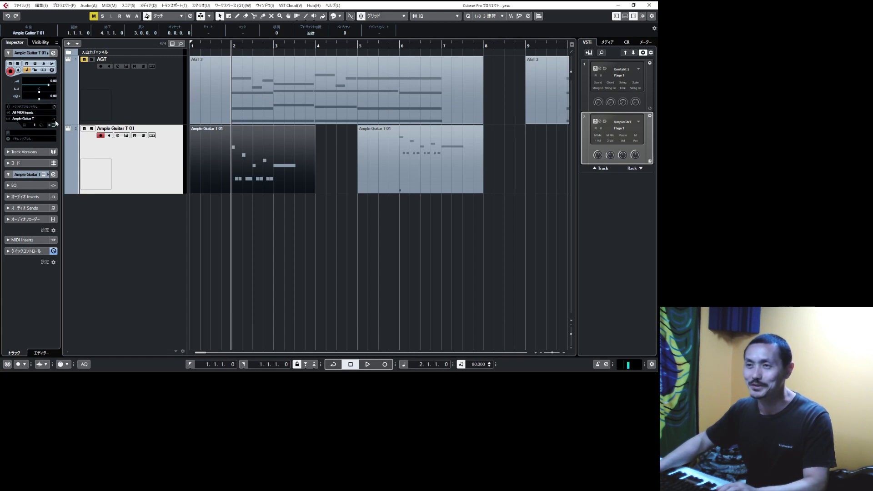
click(54, 124)
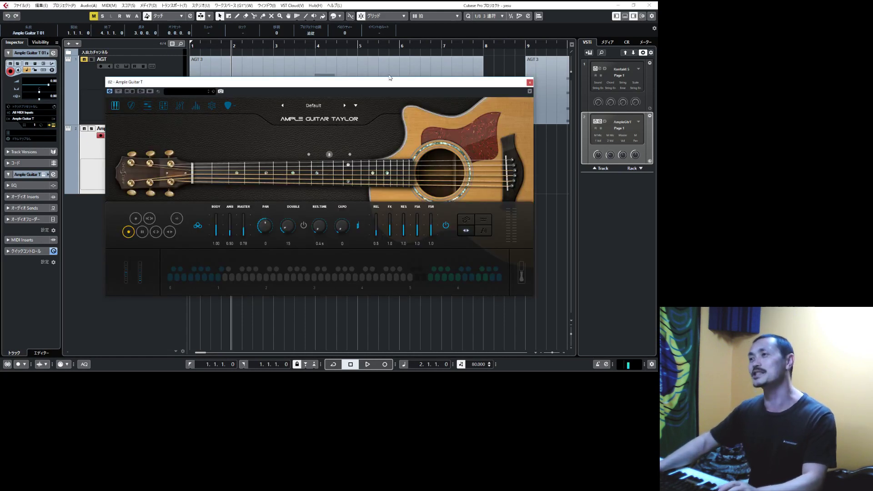
drag(390, 78, 455, 206)
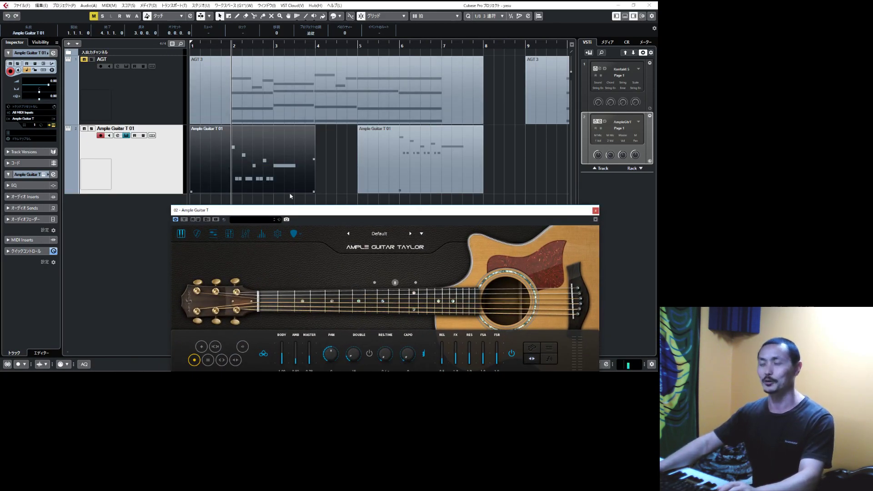
drag(303, 214, 138, 47)
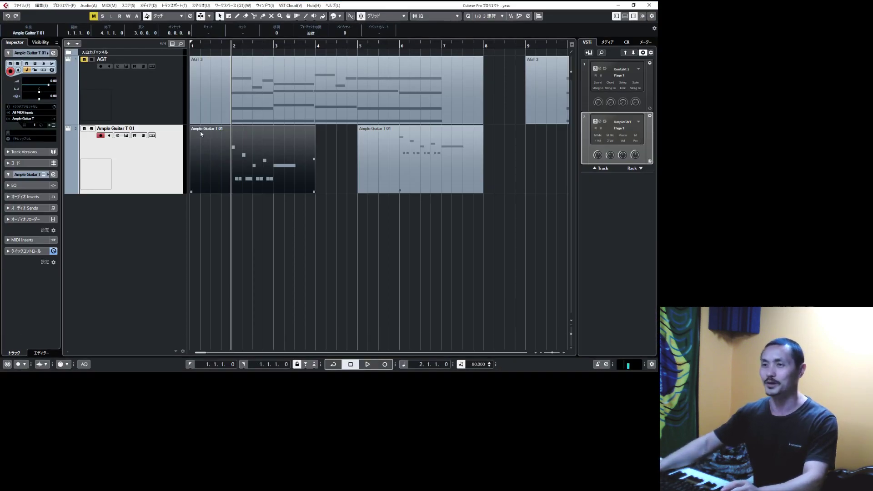
Reopen the Ample Guitar T instrument, play back the guitar part from bar 2, and close the instrument window
click(55, 125)
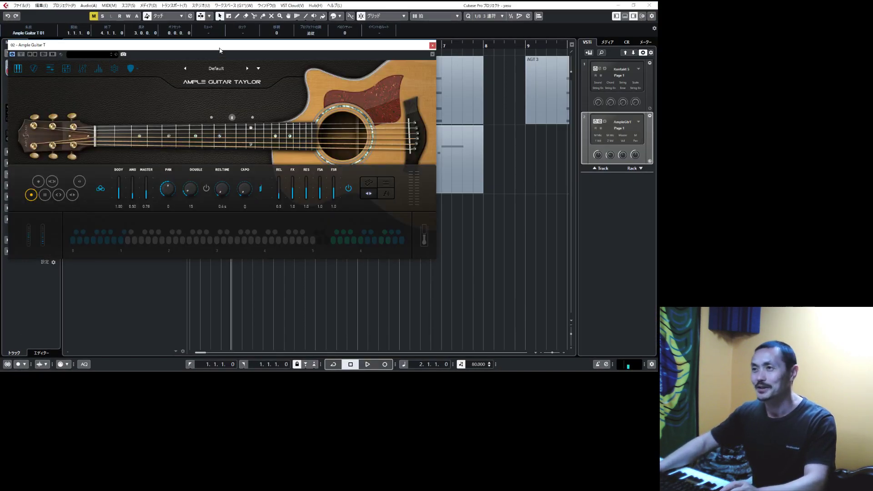
drag(221, 44, 334, 56)
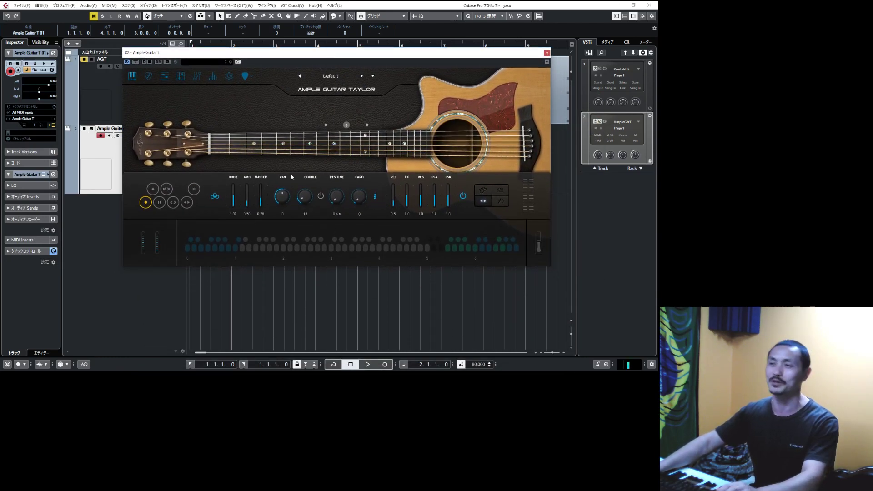
key(space)
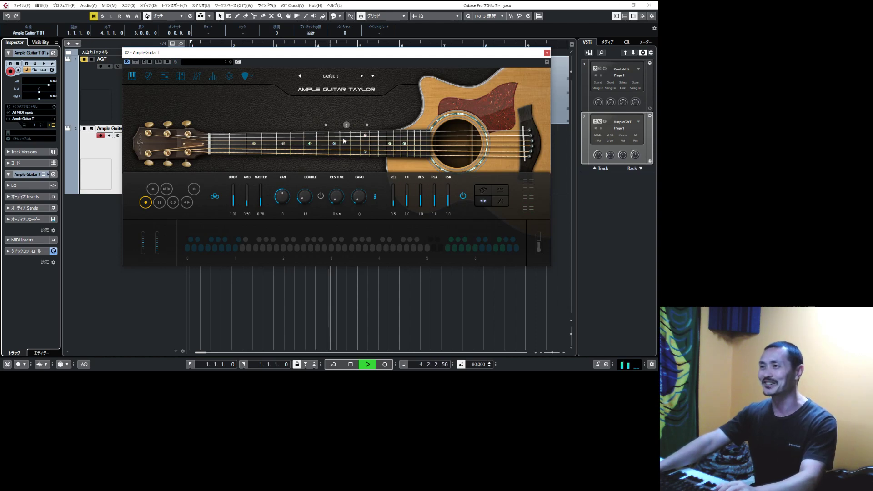
key(space)
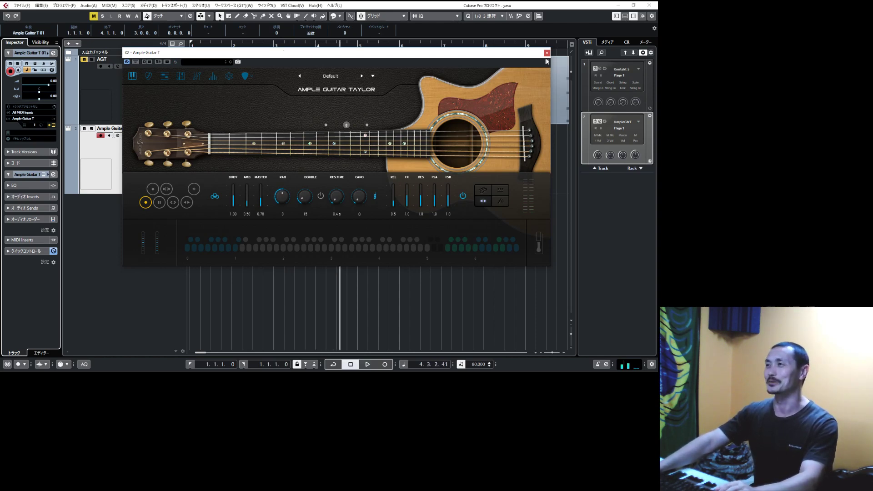
drag(525, 57, 502, 69)
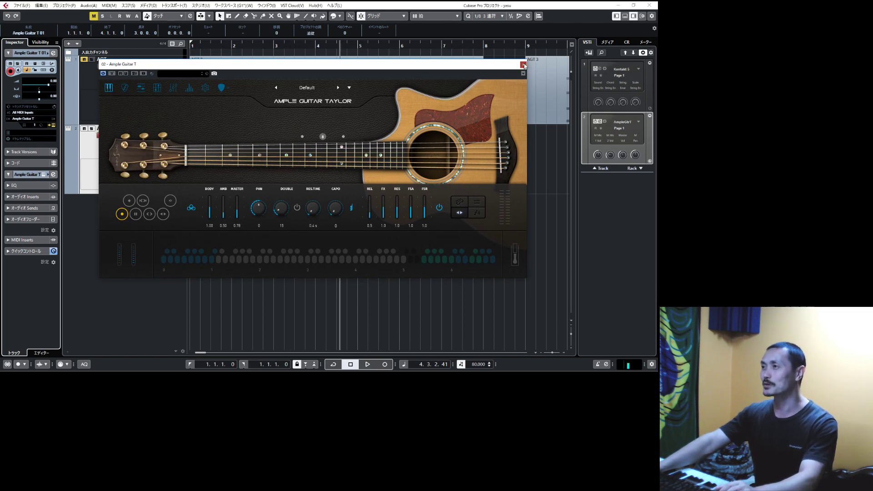
click(523, 64)
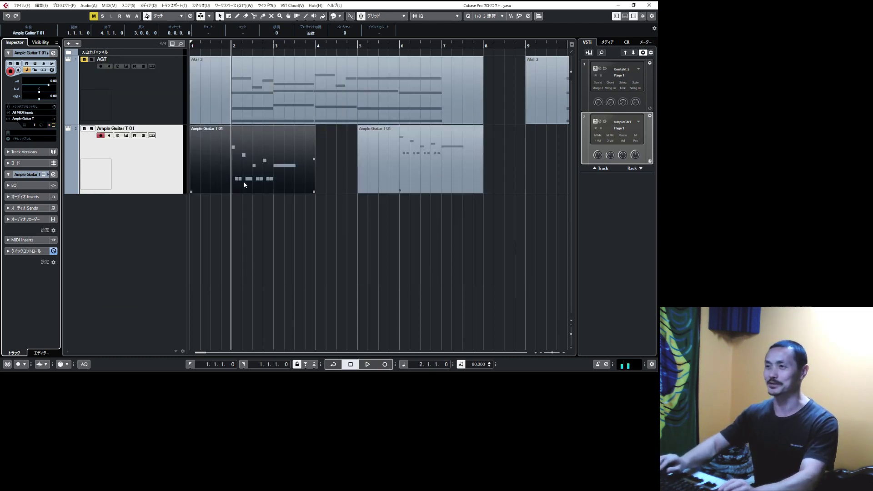
Open the first Ample Guitar T 01 part in the Key Editor and select its low repeated notes, then the four higher bar 2 notes
double_click(244, 184)
scroll(273, 164, down, 6)
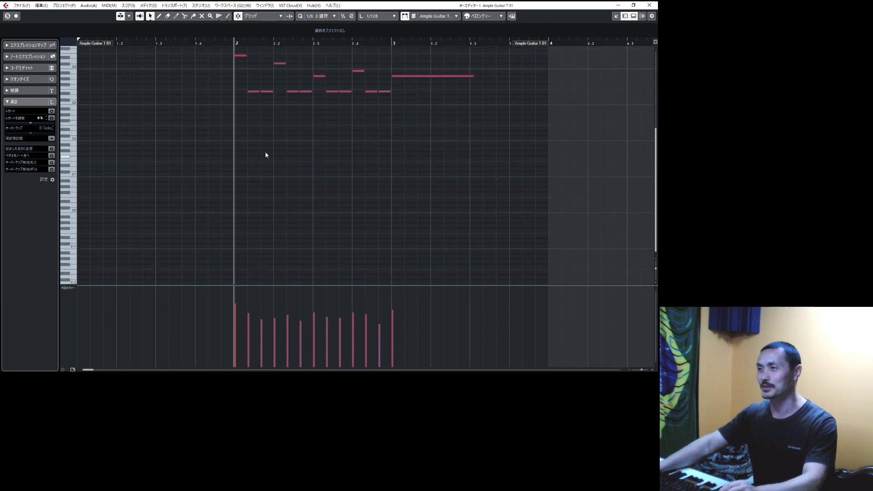
scroll(238, 146, up, 2)
drag(185, 135, 396, 143)
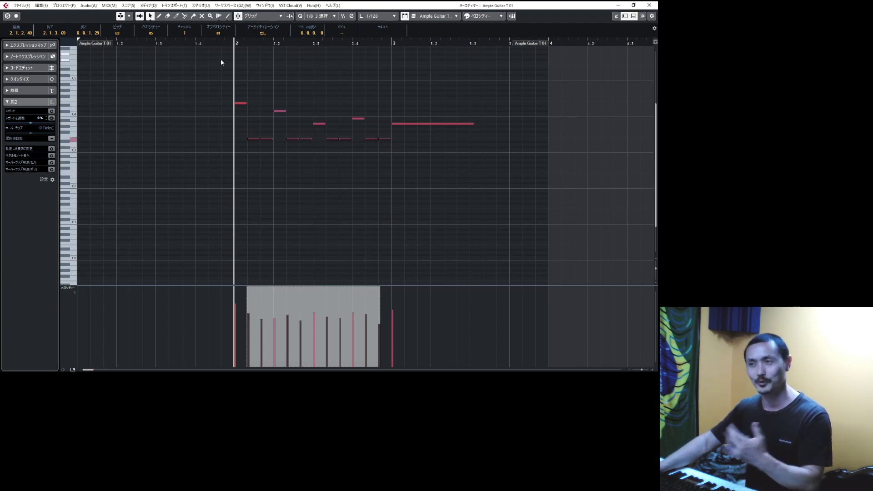
drag(202, 84, 364, 126)
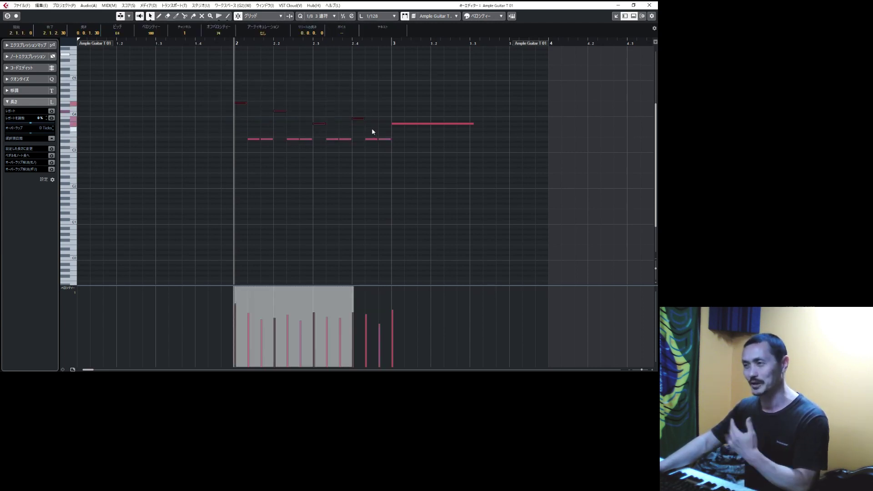
Copy the first bar 2 note down to C1 and shift the copy ahead of the beat, starting at 1.4.4.57
click(381, 104)
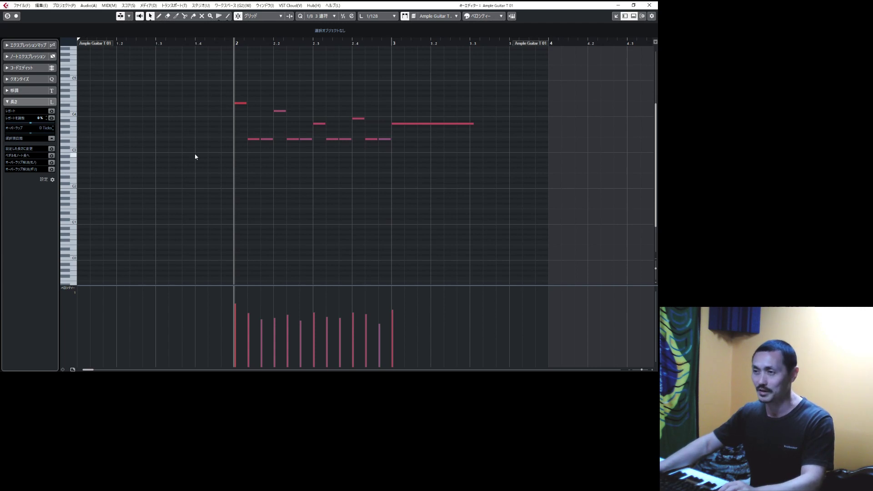
key(KP_Subtract)
key(KP_Subtract)
key(KP_Subtract)
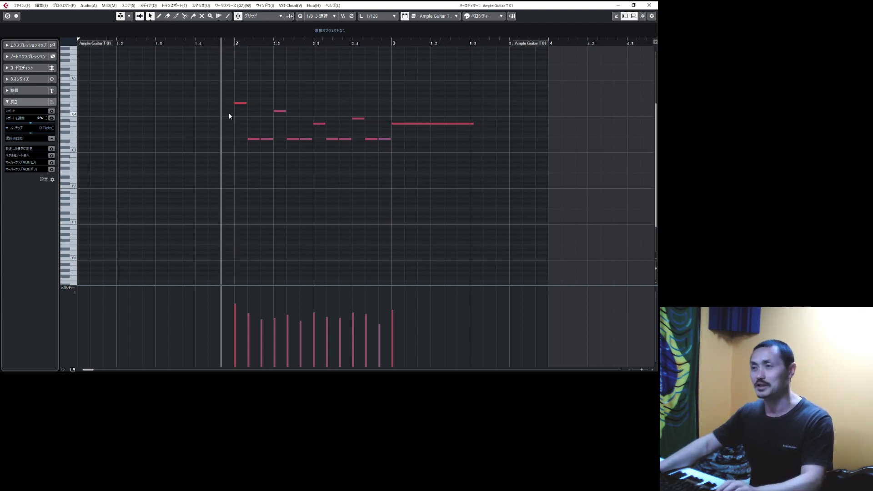
drag(224, 88, 255, 125)
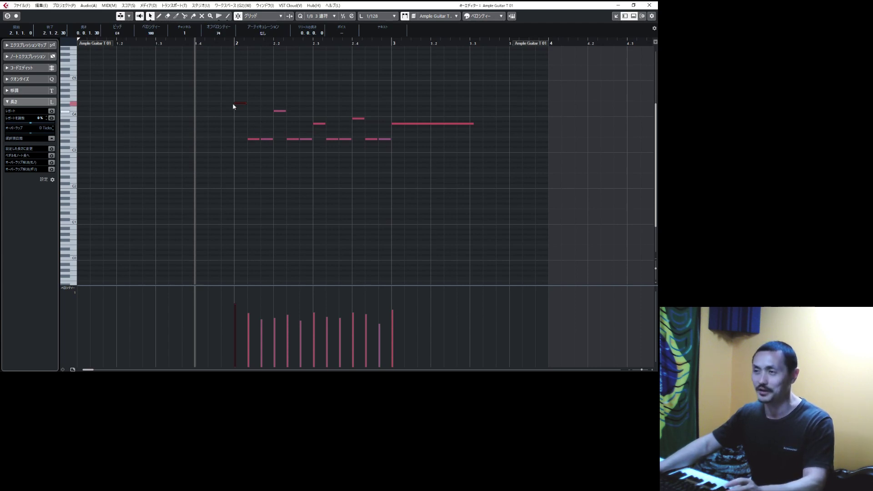
drag(241, 105, 242, 221)
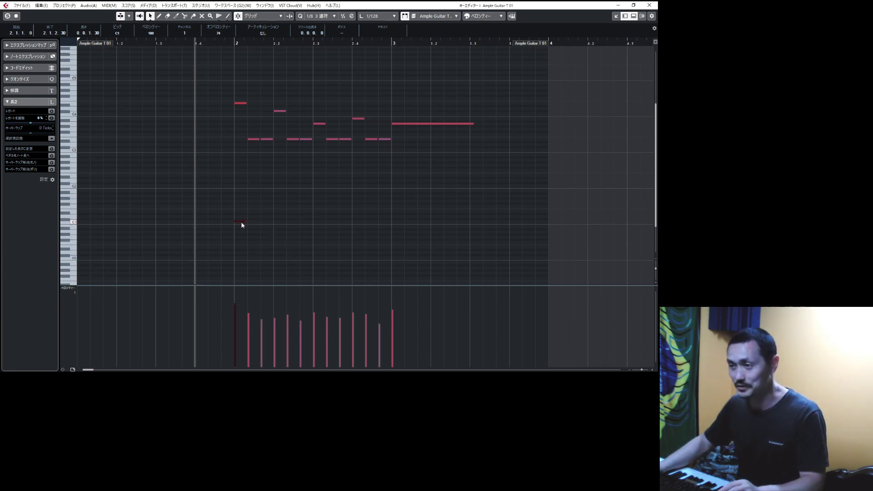
drag(241, 224, 237, 223)
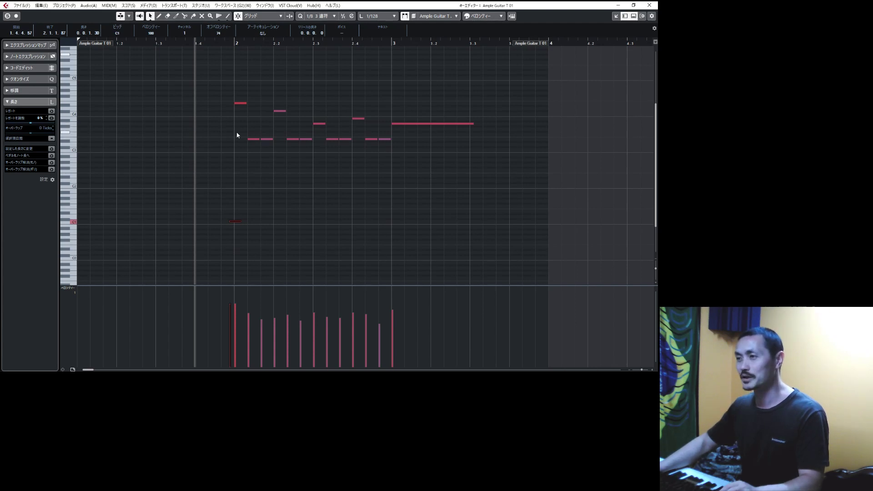
Delete the copied C1 note ahead of bar 2
click(253, 100)
drag(251, 85, 291, 232)
click(321, 206)
key(Delete)
Copy all the notes downward so the first lands on C2, and lower that first copied note to C1
drag(326, 152, 405, 168)
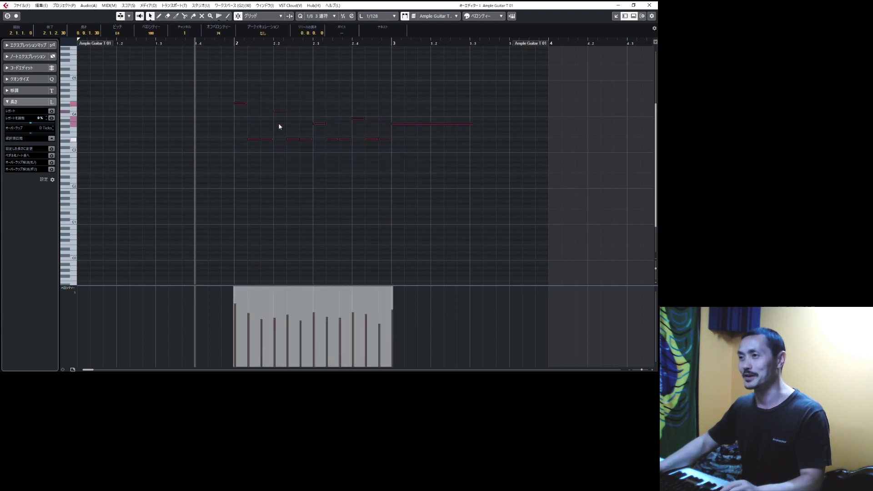
drag(242, 102, 241, 183)
click(242, 186)
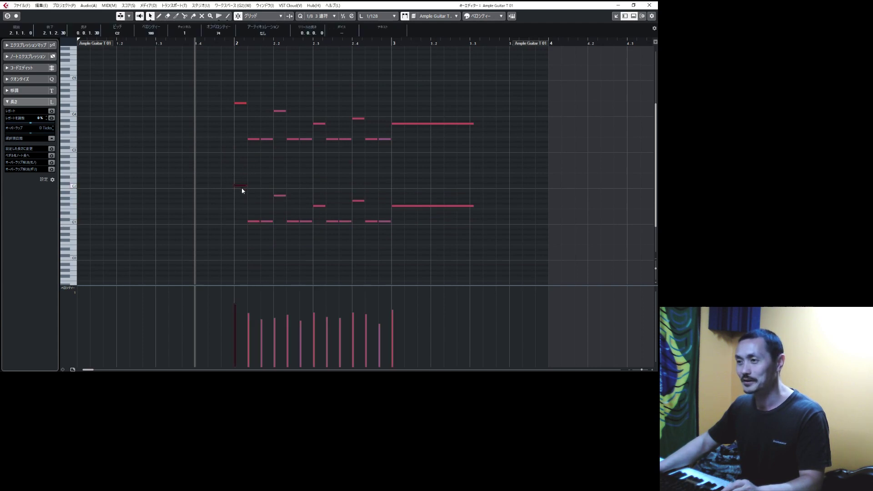
key(Down)
key(Down)
key(Down)
key(Down)
key(Down)
key(Down)
key(Down)
key(Down)
key(Down)
key(Down)
key(Down)
key(Down)
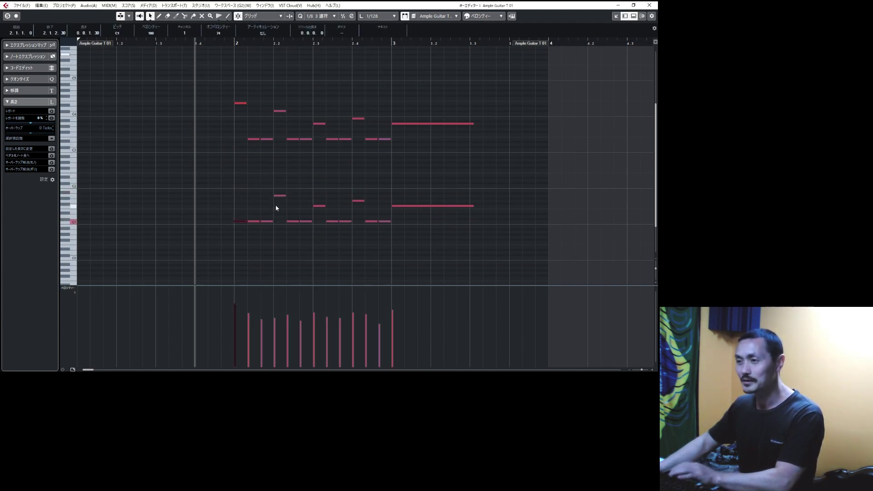
Lower the copied note at beat 2.2 toward C1 in semitone steps
click(280, 196)
key(Down)
key(Down)
key(Down)
key(Down)
key(Down)
key(Down)
key(Down)
key(Down)
key(Down)
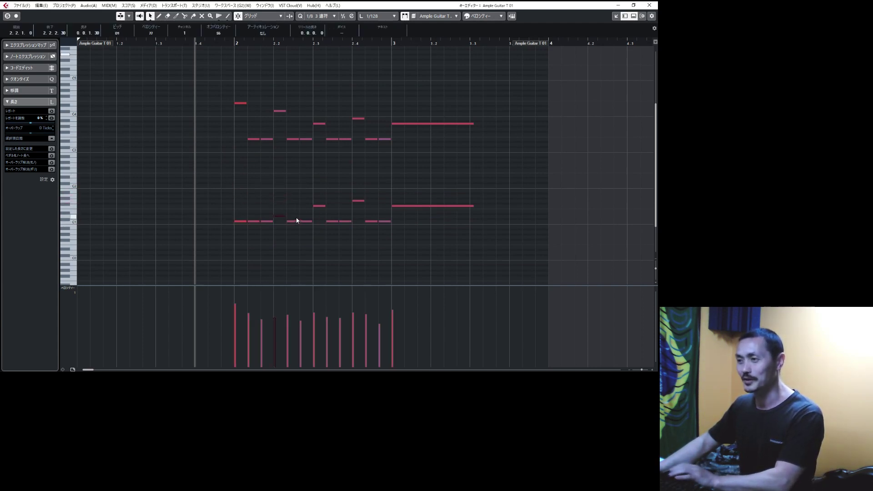
Shift the copied low notes slightly ahead of the beat, and delete the whole copied set
drag(228, 181, 453, 238)
drag(243, 223, 236, 222)
click(266, 187)
drag(214, 181, 494, 245)
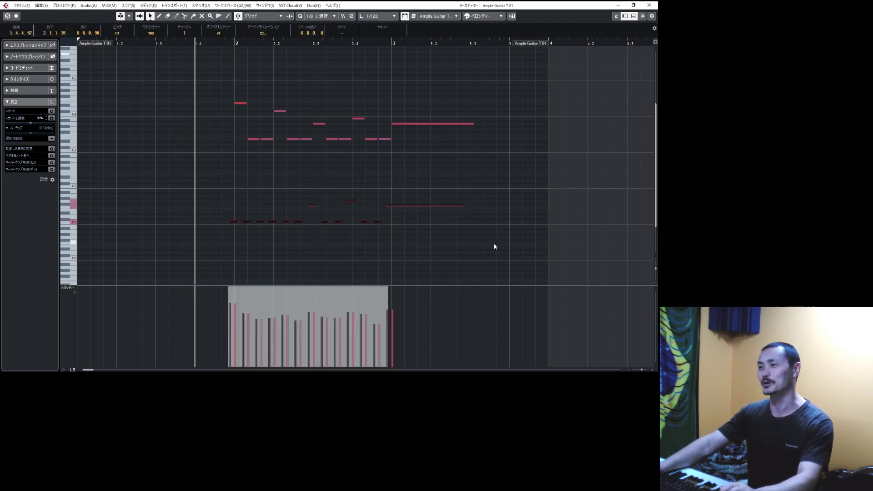
key(Delete)
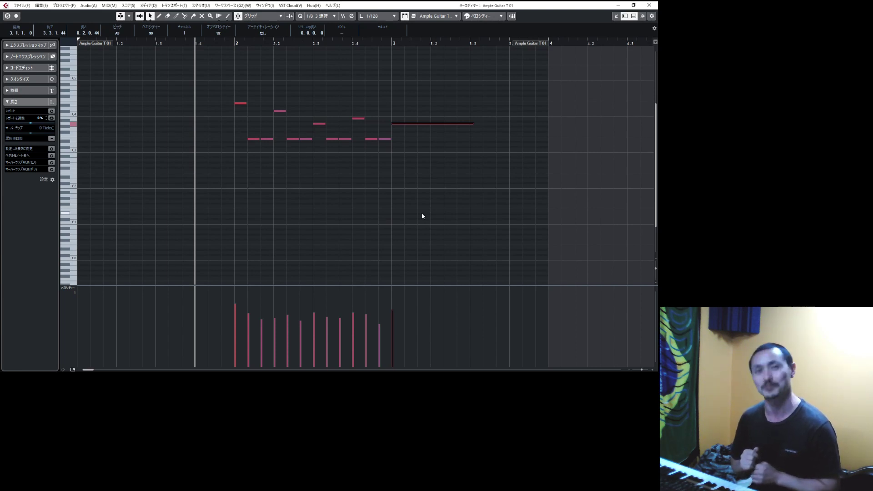
Select all the guitar notes, apply the "Paste notes to C1 for Key switch" logical preset, and deselect the generated notes
click(241, 176)
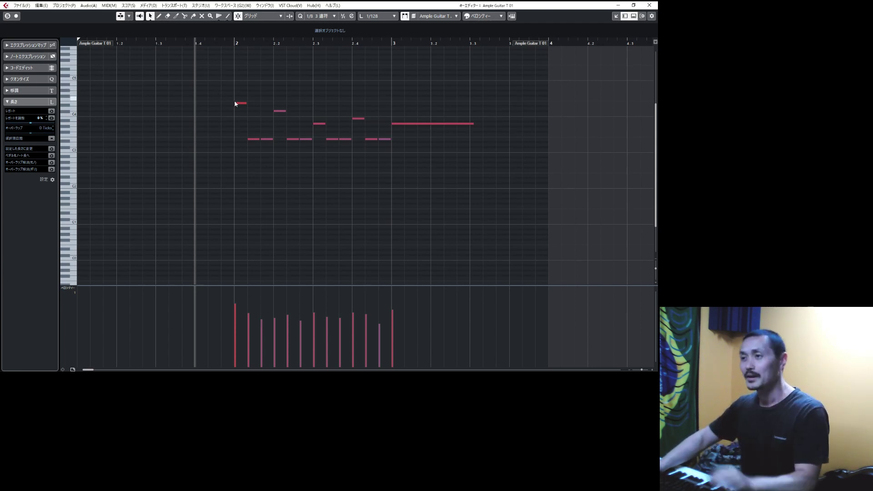
drag(214, 93, 556, 184)
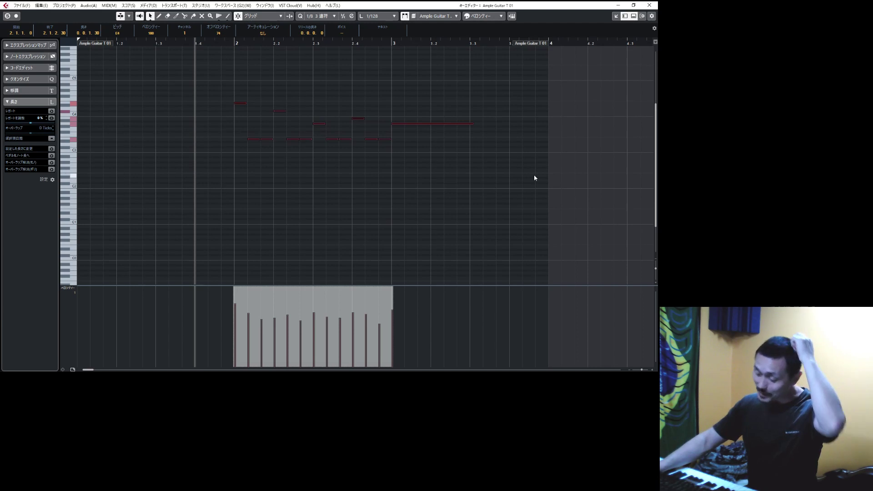
click(109, 6)
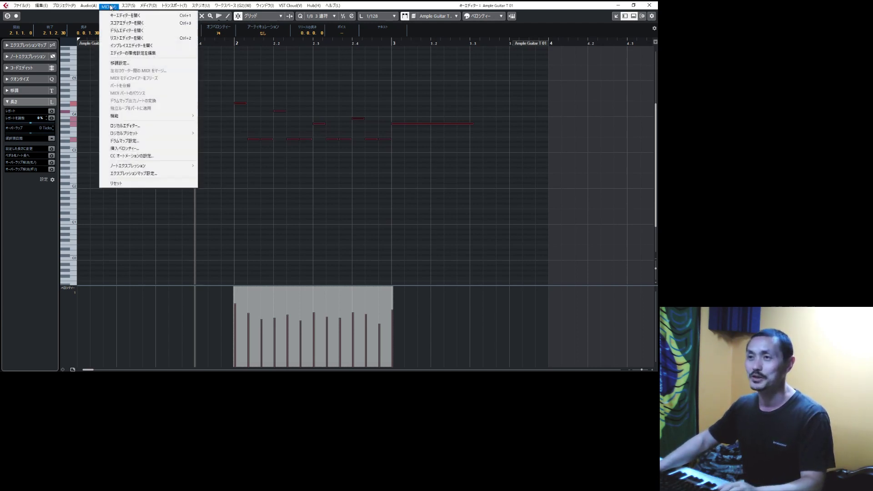
mouse_move(171, 132)
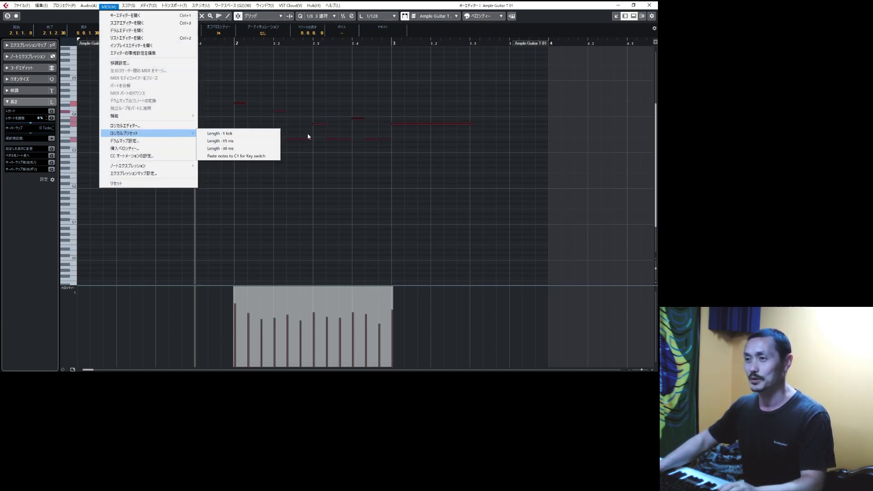
click(230, 156)
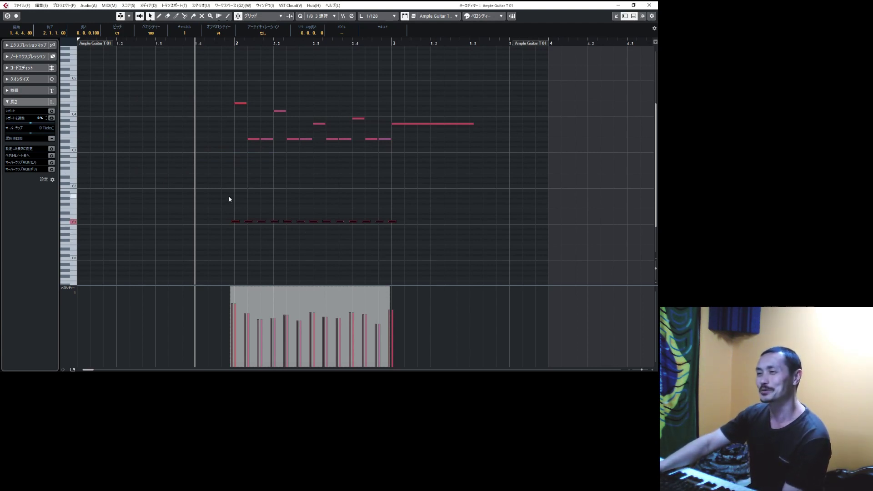
click(214, 213)
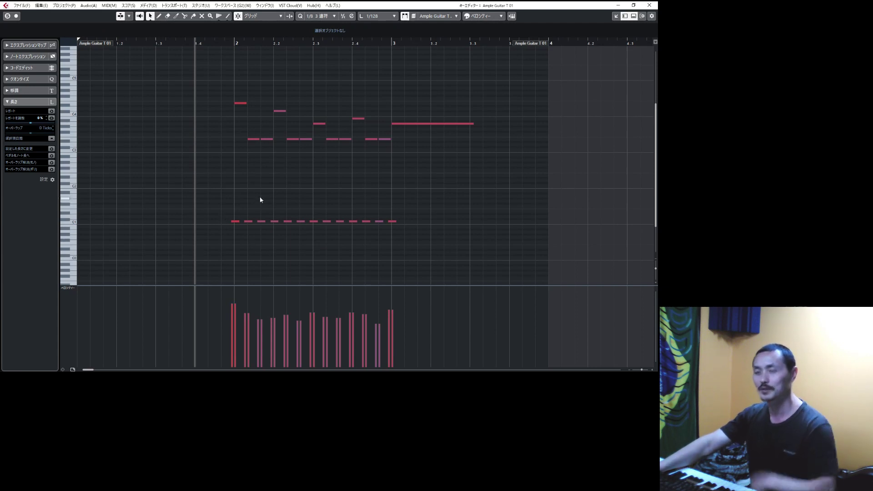
Play back the part with its C1 key-switch notes in the Key Editor and rewind toward bar 2
key(space)
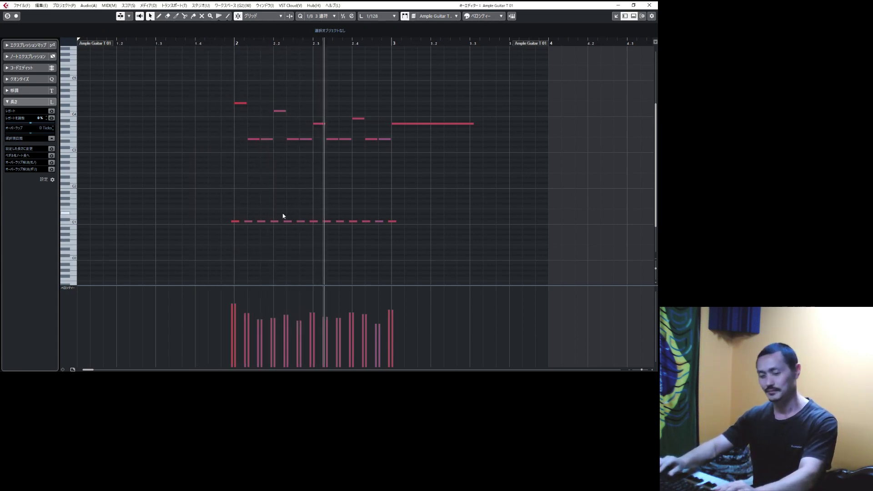
key(space)
key(ctrl+KP_Subtract)
key(ctrl+KP_Subtract)
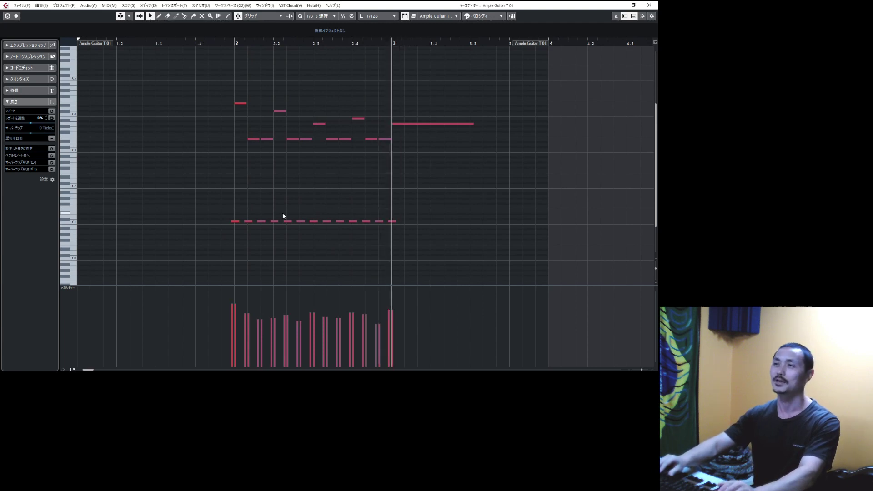
Return to the project window, play the part with the Ample Guitar T instrument open, close it, and rewind to bar 2
key(Return)
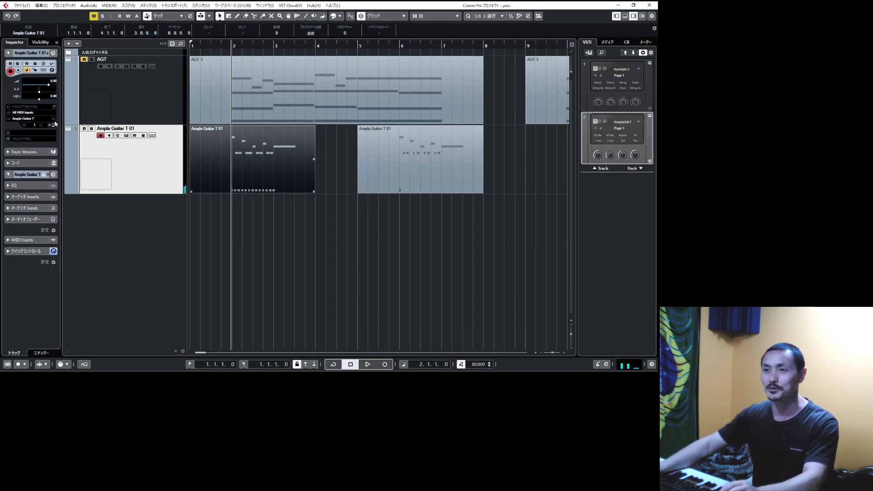
click(54, 124)
key(space)
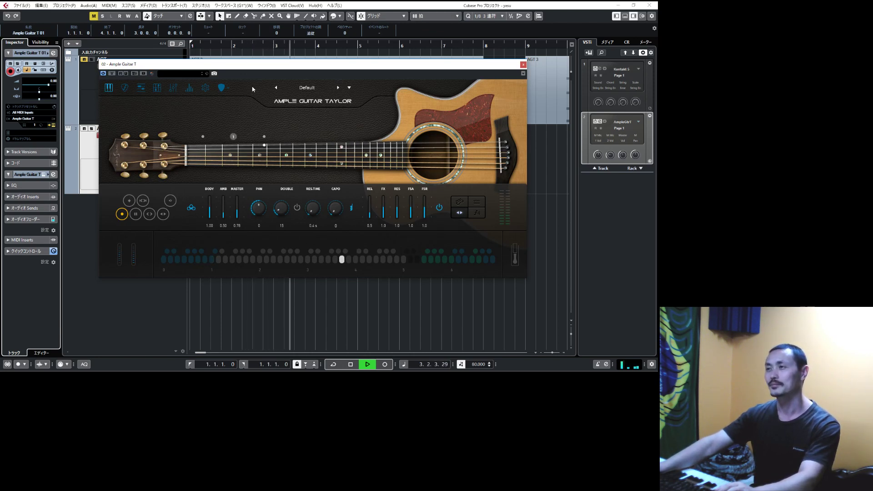
key(space)
click(523, 65)
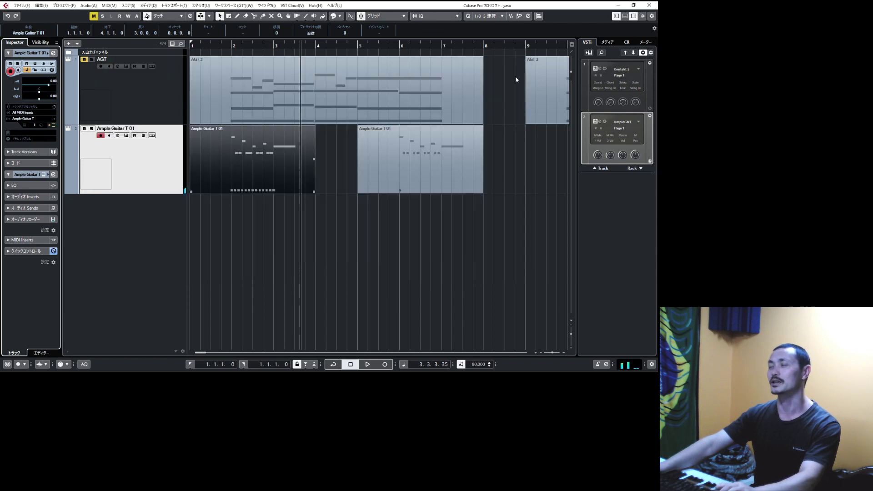
key(KP_Subtract)
key(KP_Subtract)
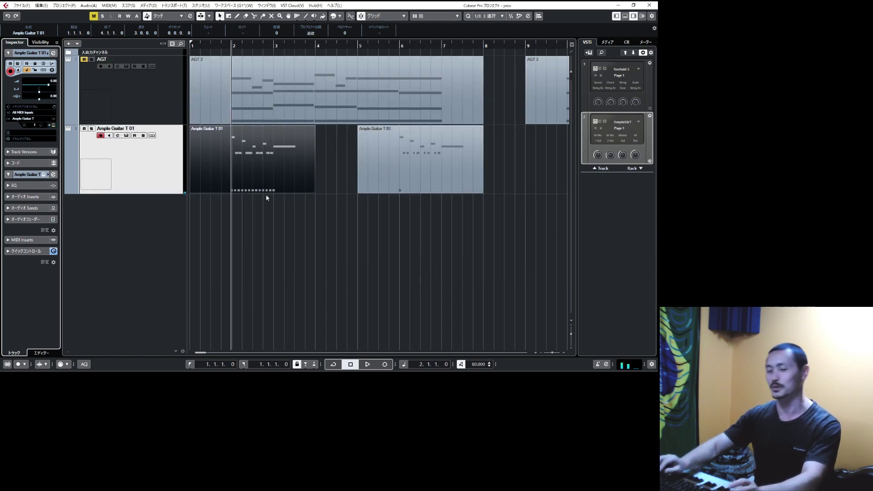
Reopen the guitar part in the Key Editor and delete its row of C1 key-switch notes
key(Return)
scroll(355, 201, down, 3)
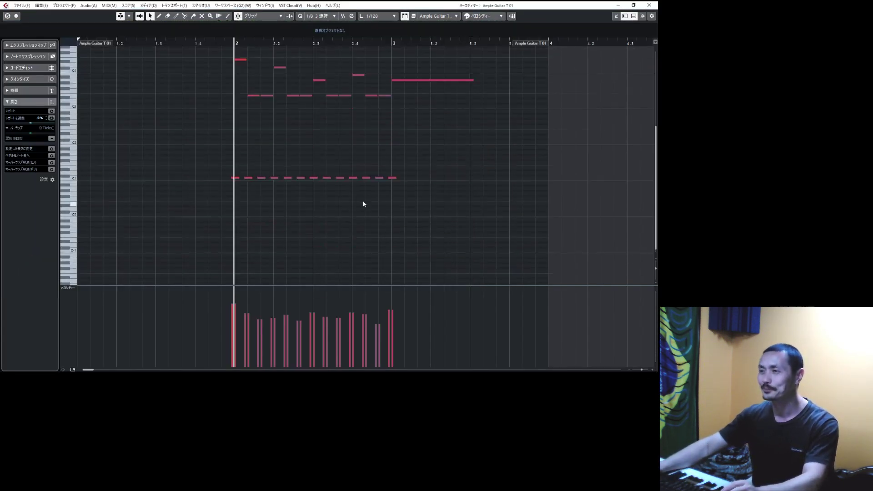
scroll(343, 199, up, 1)
drag(222, 204, 470, 249)
key(Delete)
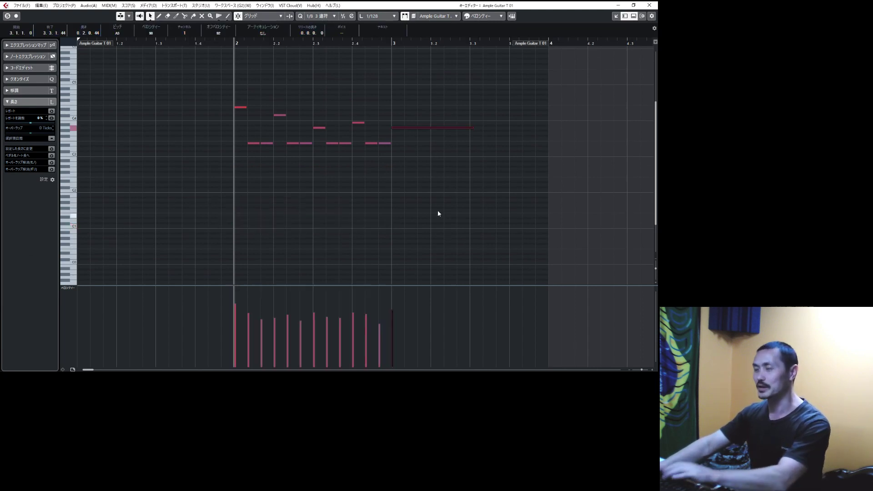
Select all the guitar notes, load "Paste notes to C1 for Key switch" in the Logical Editor, and move its window clear of the notes
drag(177, 93, 475, 189)
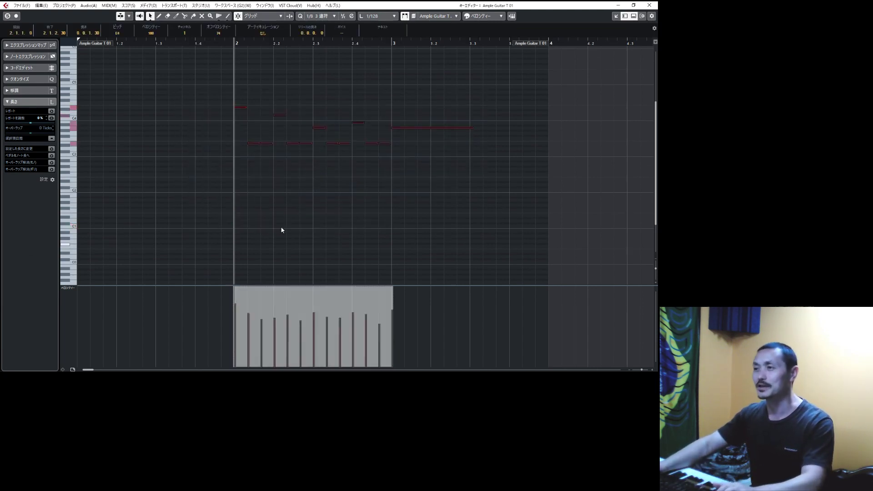
click(109, 5)
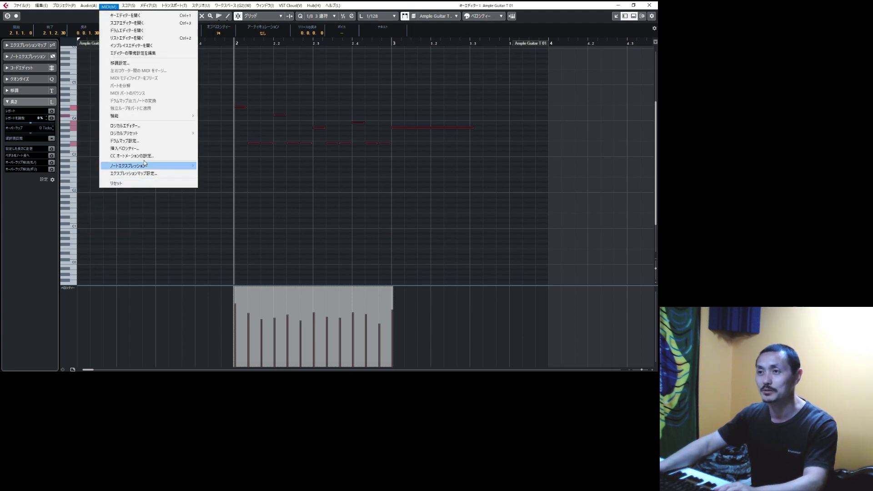
click(145, 127)
click(81, 91)
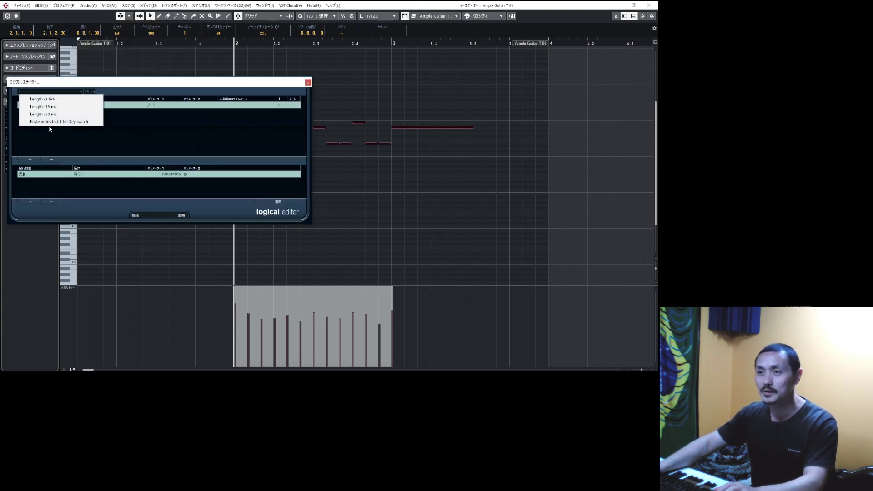
click(55, 121)
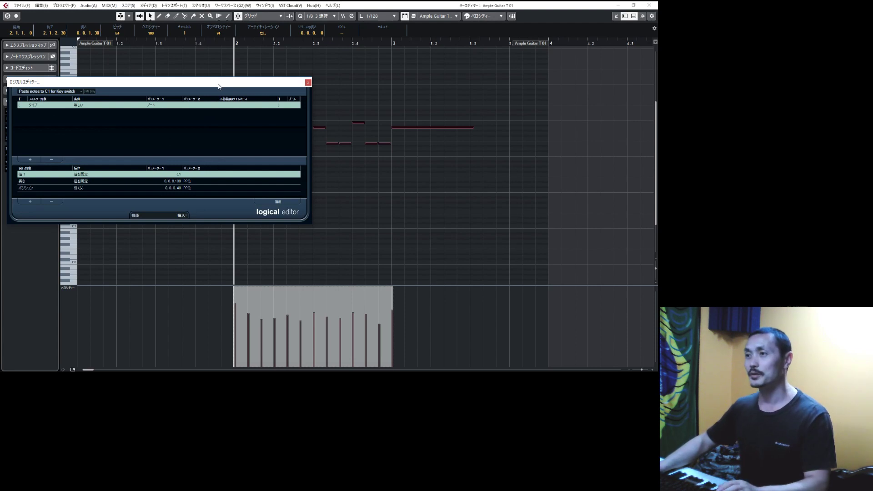
drag(219, 87, 213, 49)
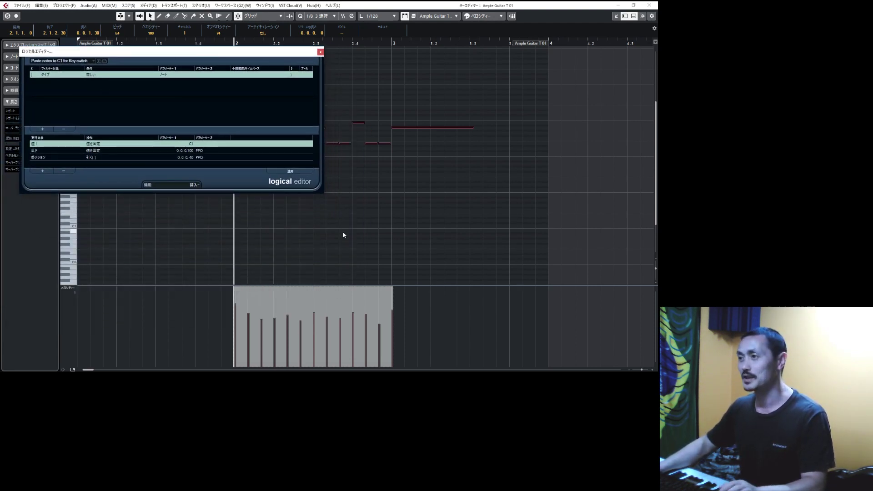
scroll(343, 232, up, 2)
scroll(340, 222, down, 4)
scroll(291, 219, up, 2)
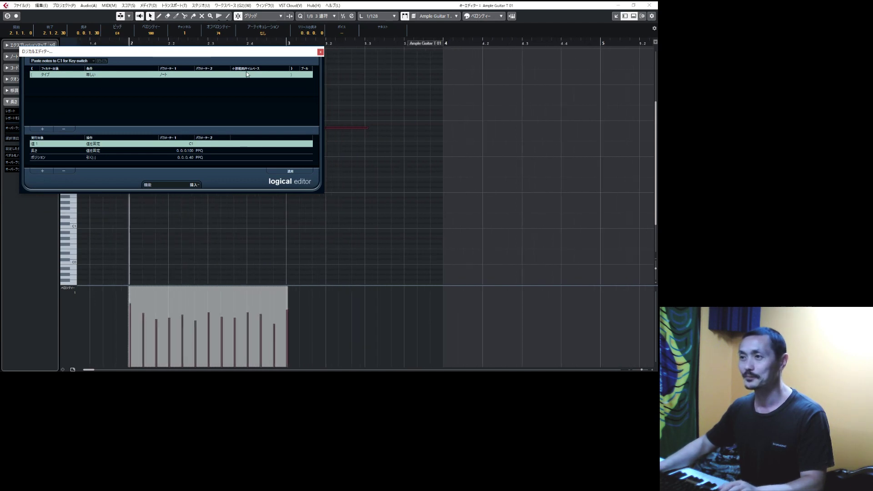
drag(211, 54, 504, 56)
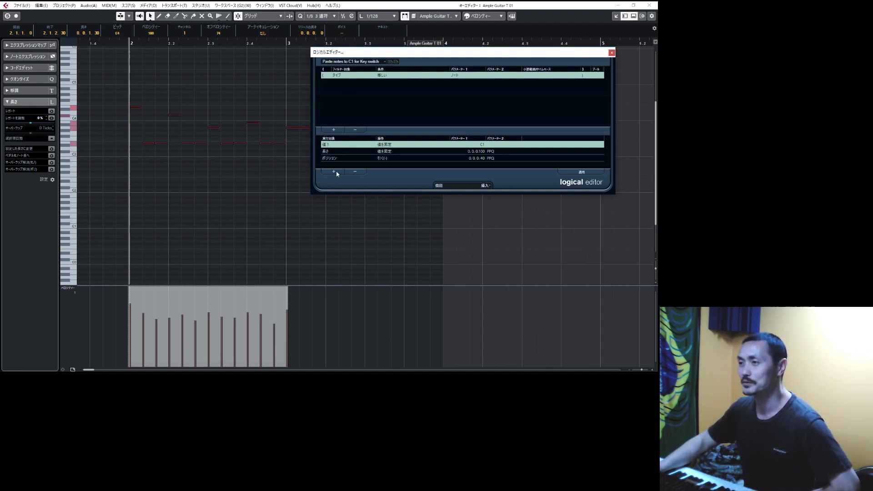
Examine the target and operation choices of the 値 1 action row, choosing 値を固定 as its operation
click(326, 145)
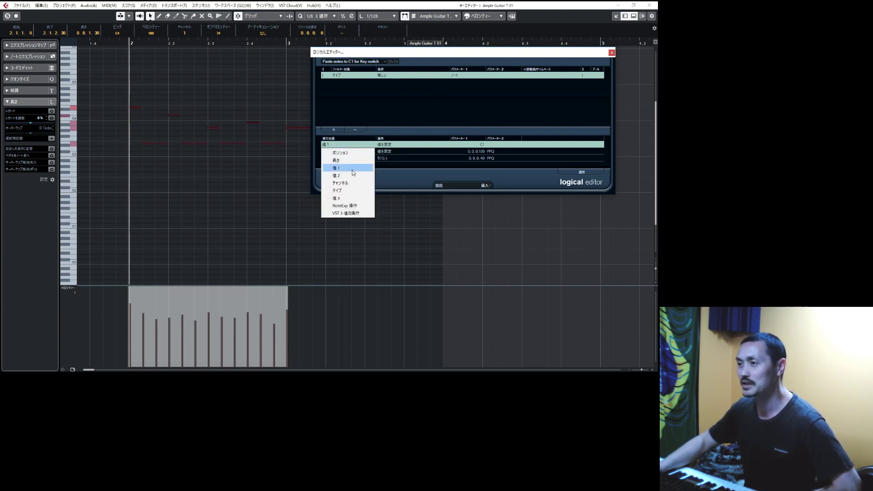
click(412, 122)
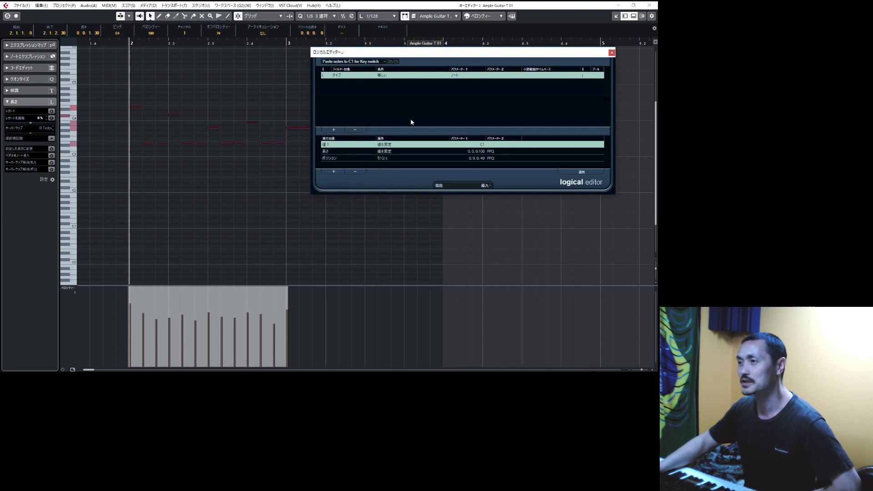
click(391, 146)
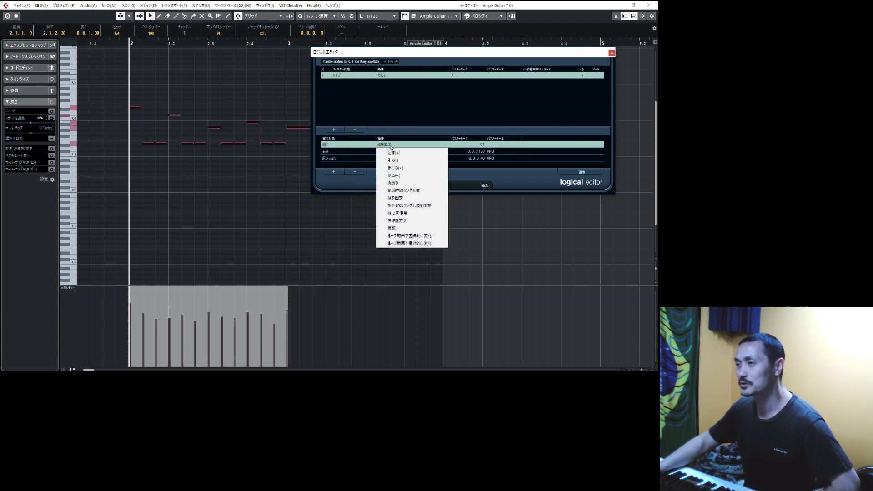
click(400, 199)
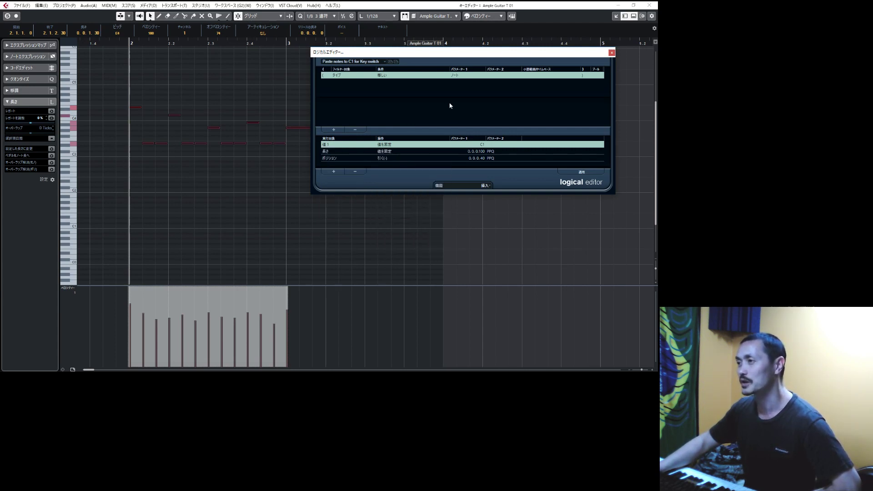
Try G#5 and another C octave as the 値 1 row's fixed pitch, restoring C1 after each
click(483, 146)
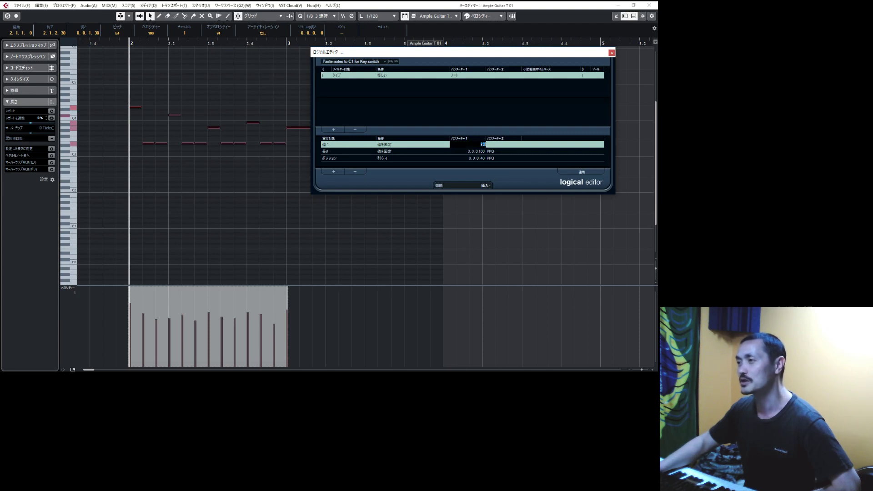
text(G#5)
key(Return)
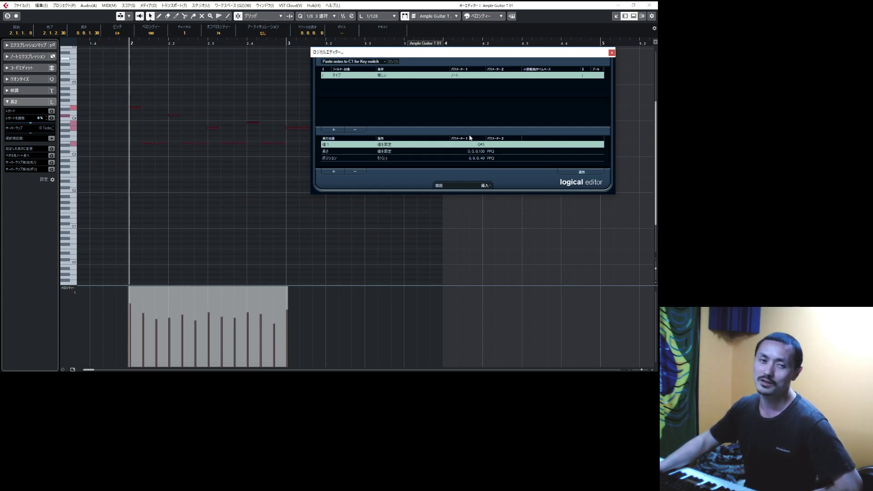
click(481, 145)
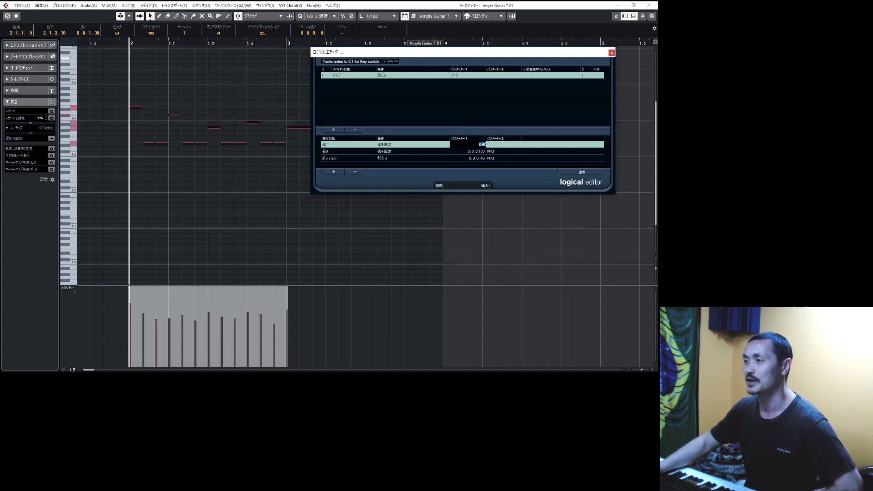
text(c1)
key(Return)
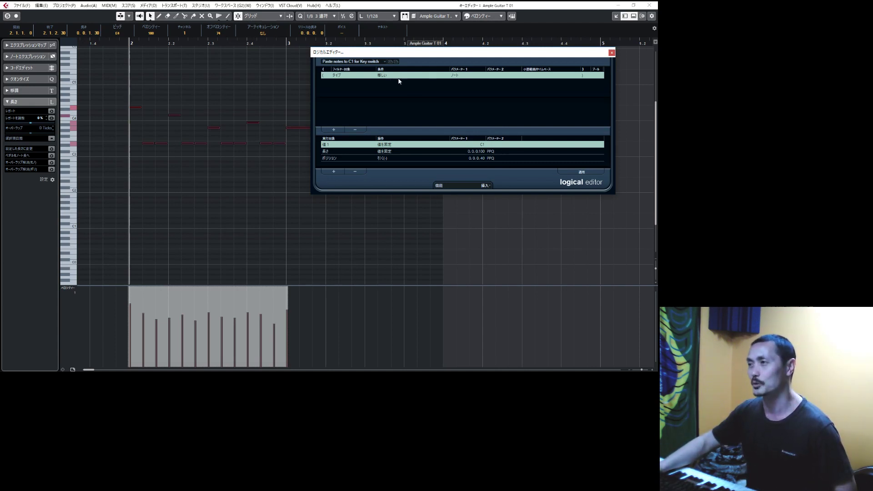
click(483, 146)
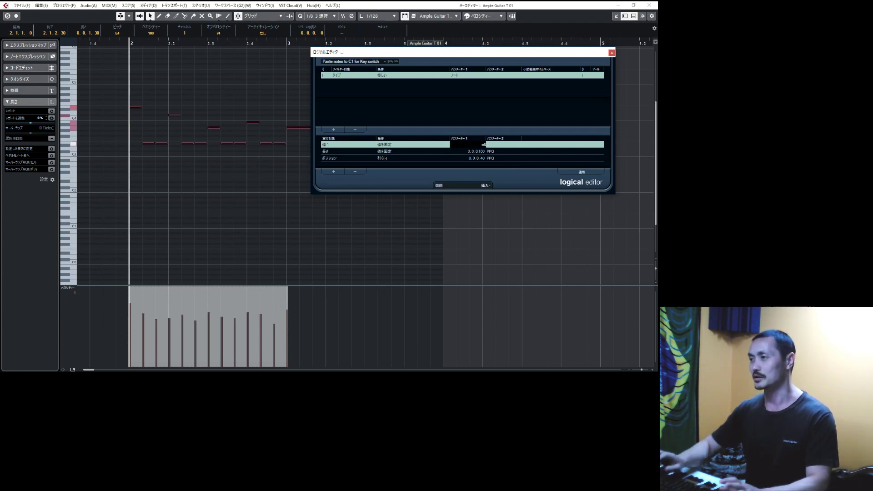
key(Return)
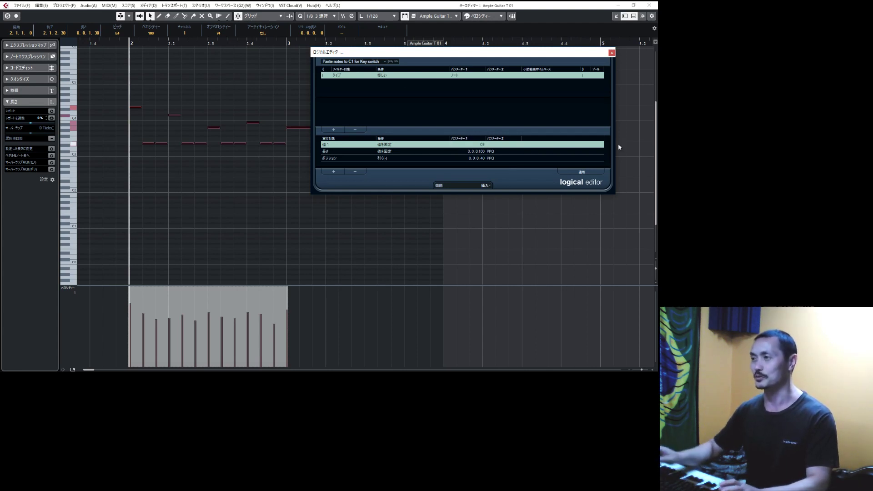
click(481, 145)
text(C1)
key(Return)
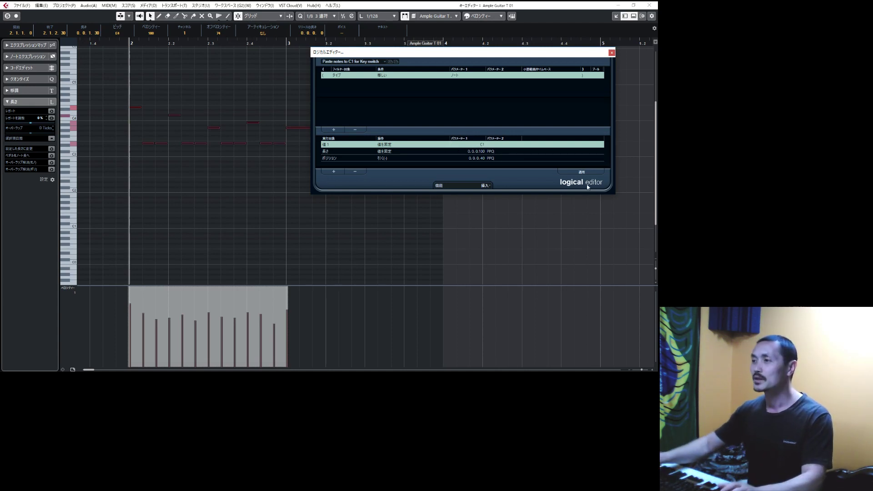
Examine the target and operation choices available for the 長さ action row in the Logical Editor
click(344, 152)
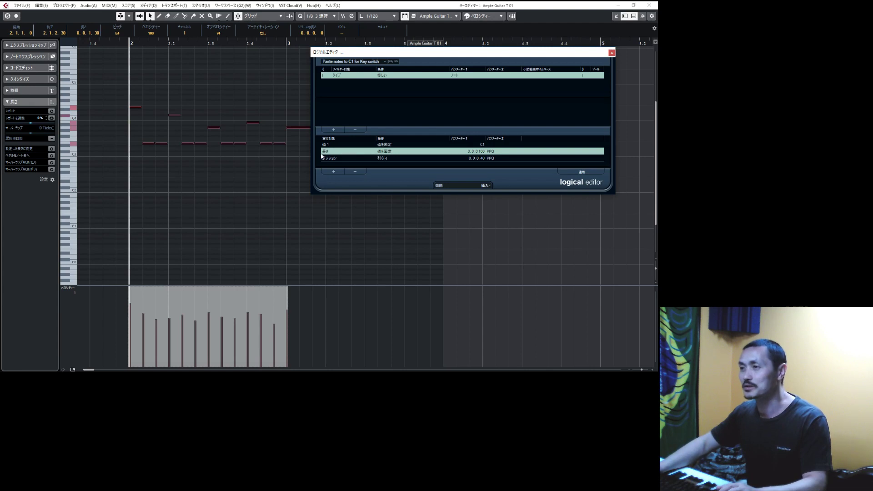
click(323, 152)
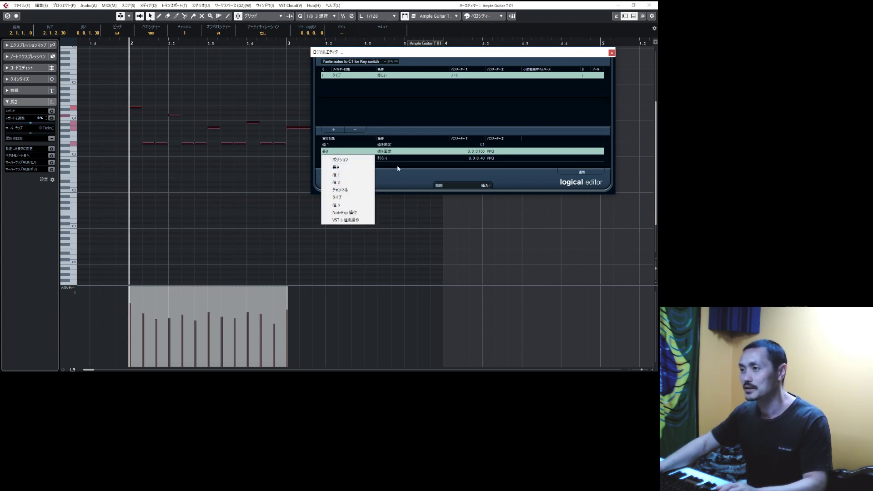
click(389, 154)
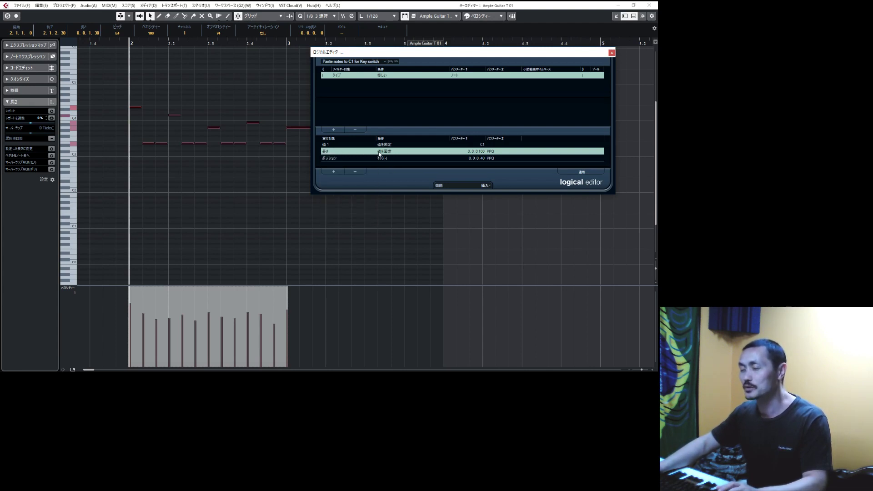
click(384, 153)
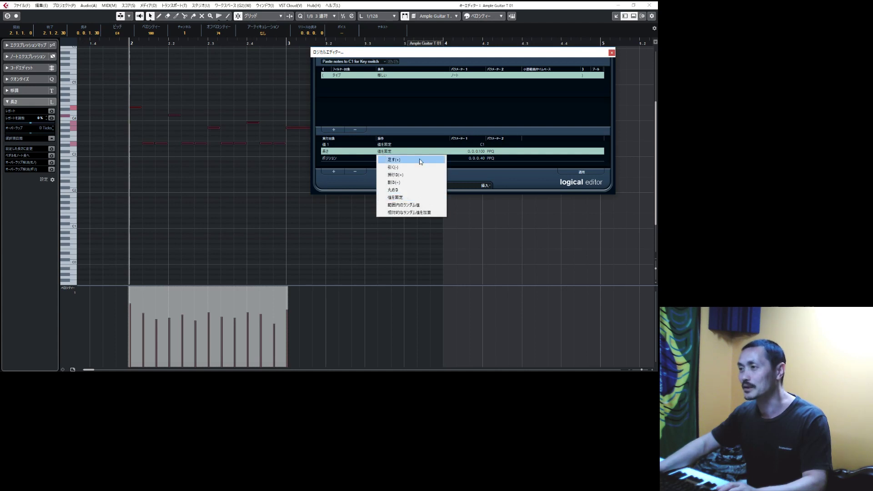
click(488, 122)
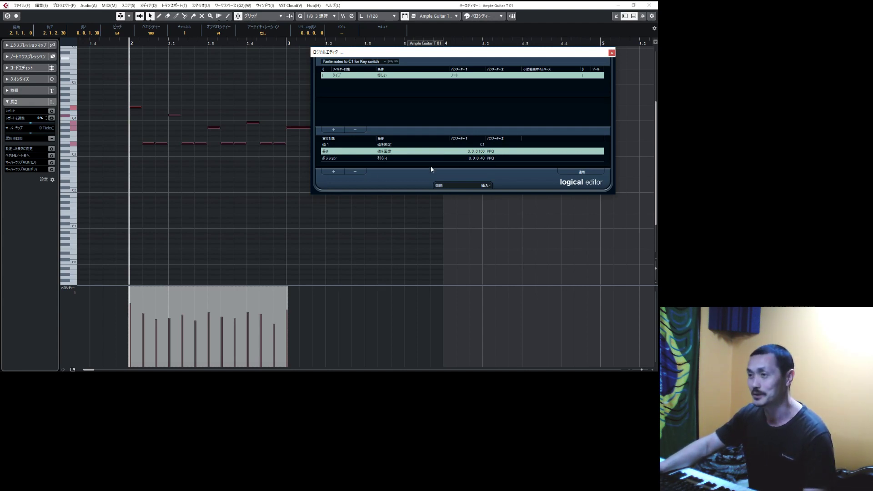
Examine the target, the operation choices and the PPQ amount of the ポジション action row
click(328, 160)
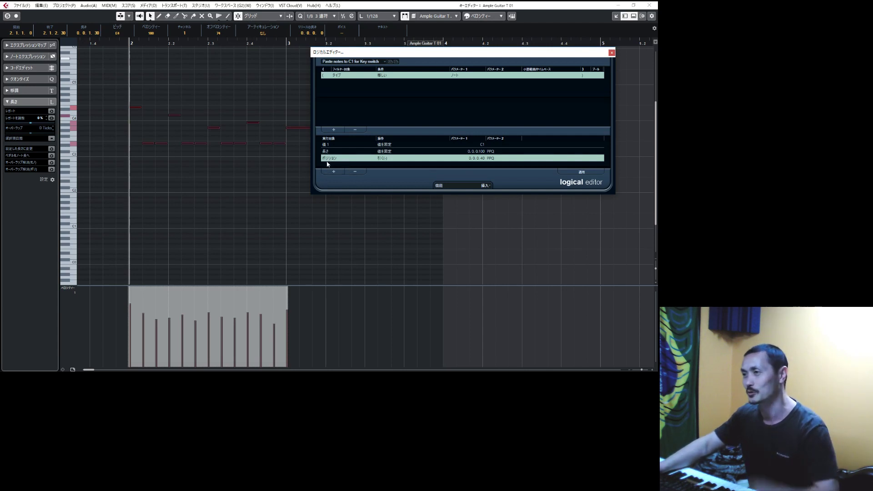
click(329, 158)
click(396, 171)
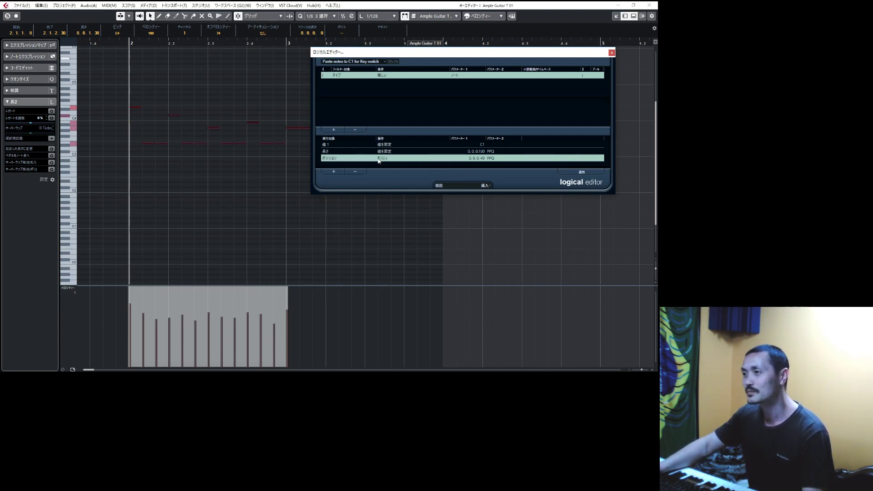
click(381, 159)
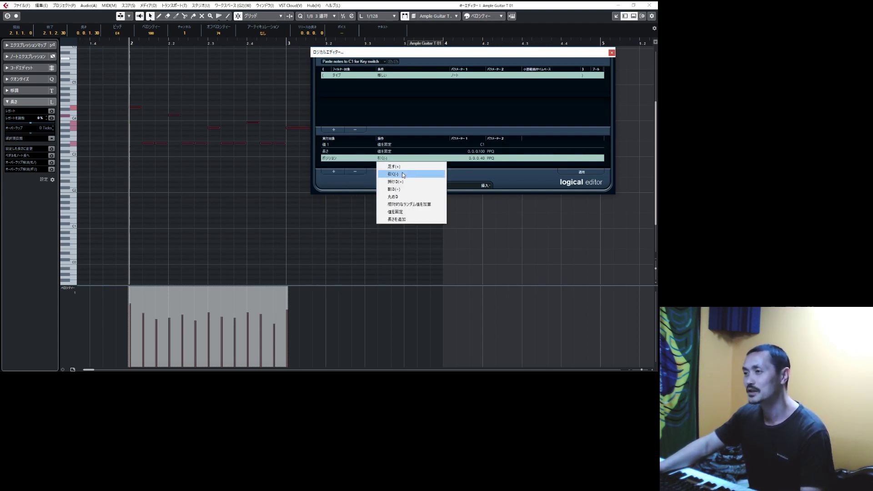
click(362, 167)
click(484, 159)
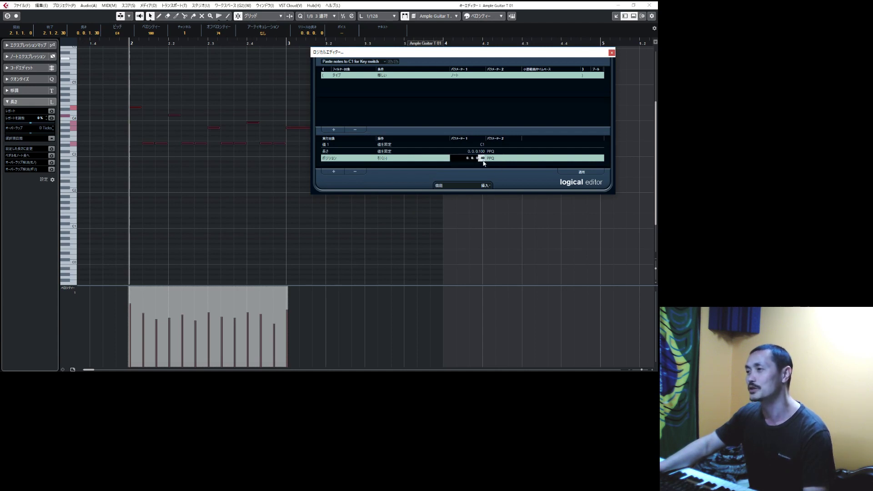
click(497, 164)
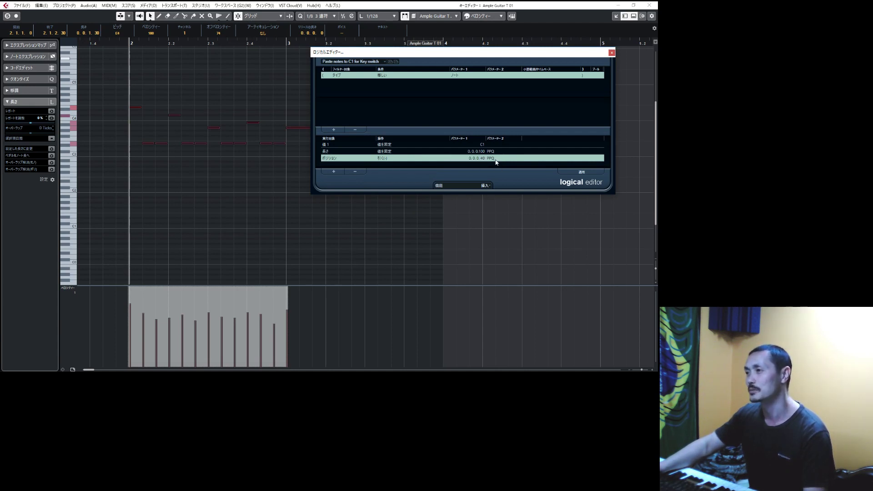
click(483, 159)
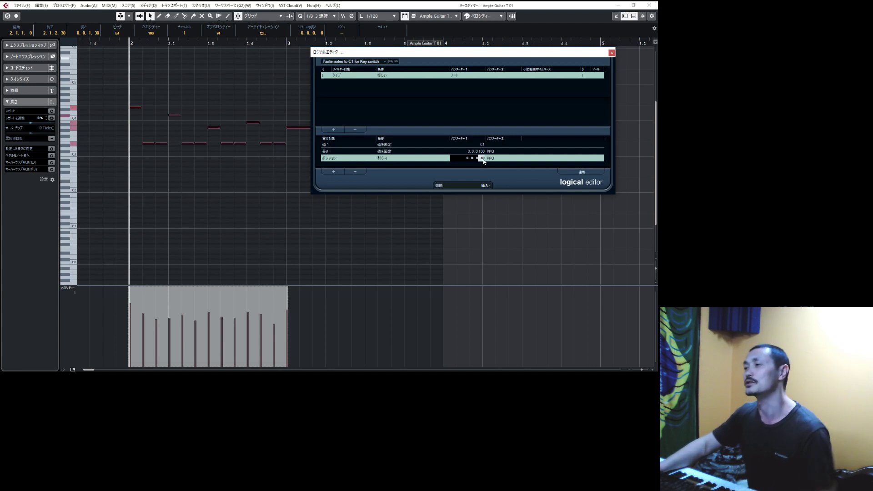
click(447, 166)
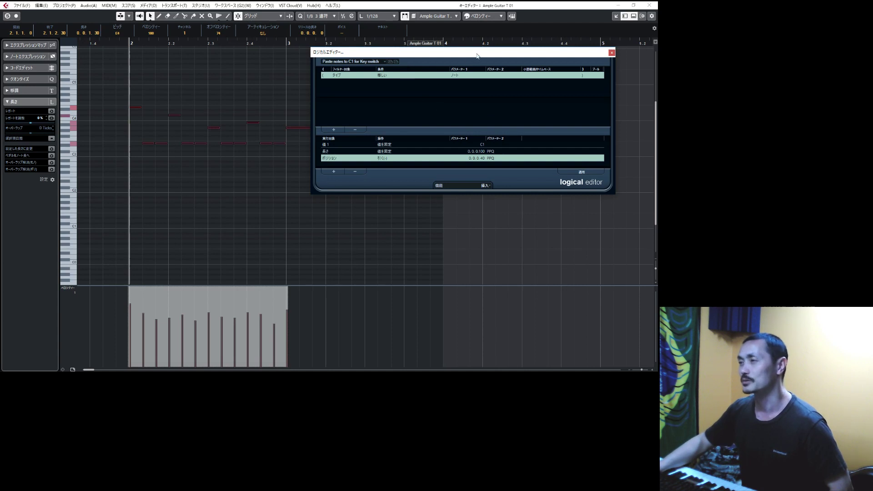
Review the Logical Editor's function choices, such as 変換 and 挿入, and close its window
drag(477, 56, 472, 61)
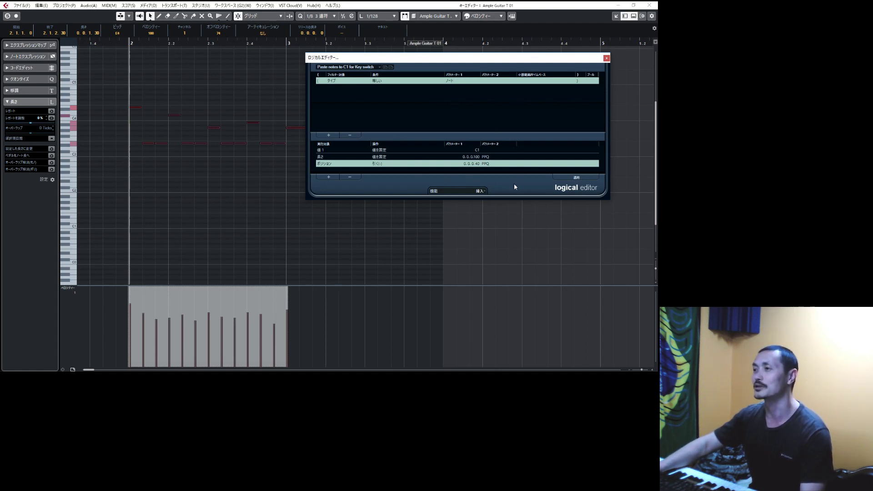
click(481, 193)
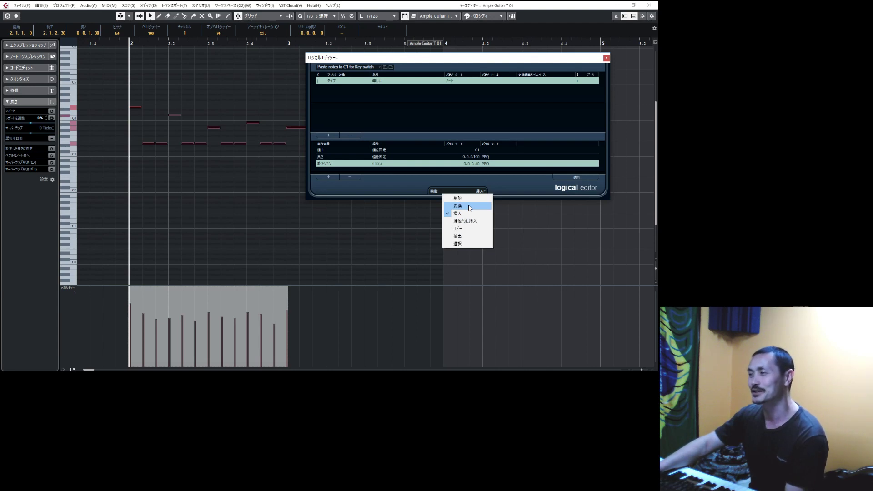
click(422, 186)
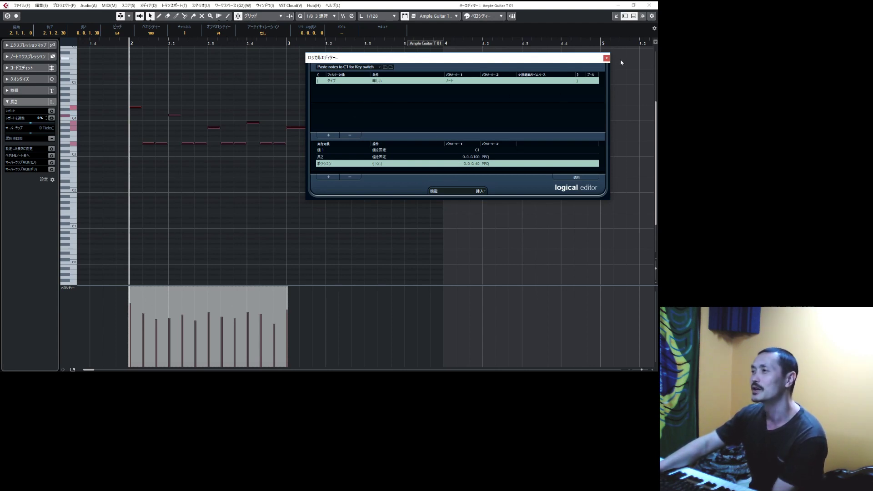
click(481, 191)
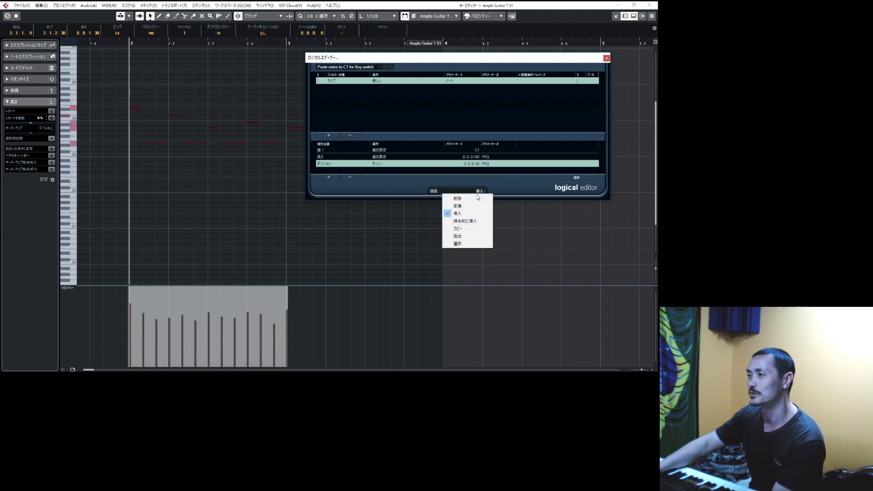
click(525, 184)
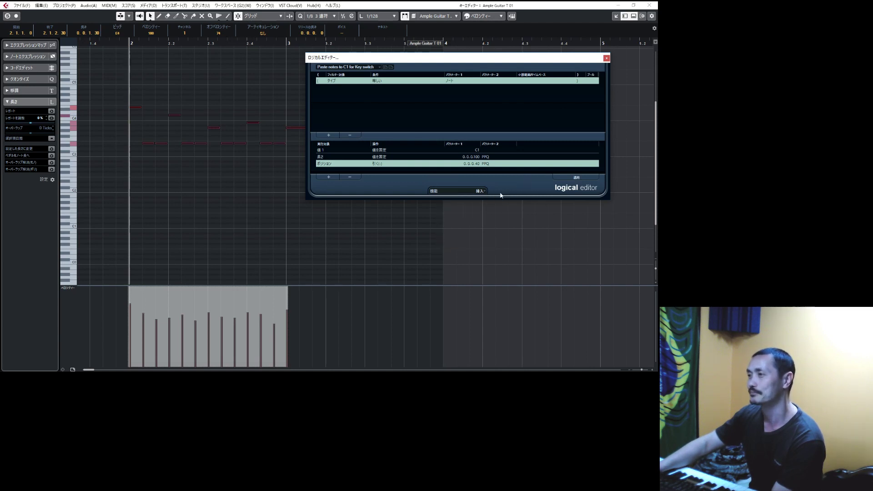
click(607, 58)
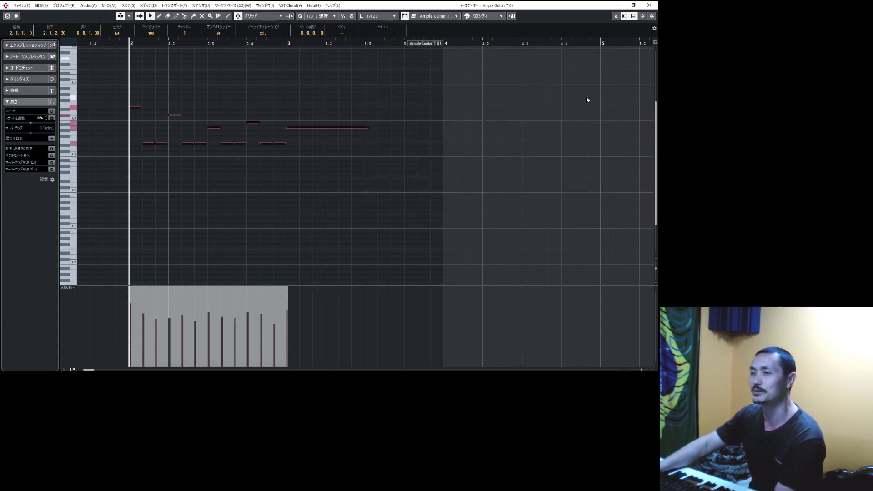